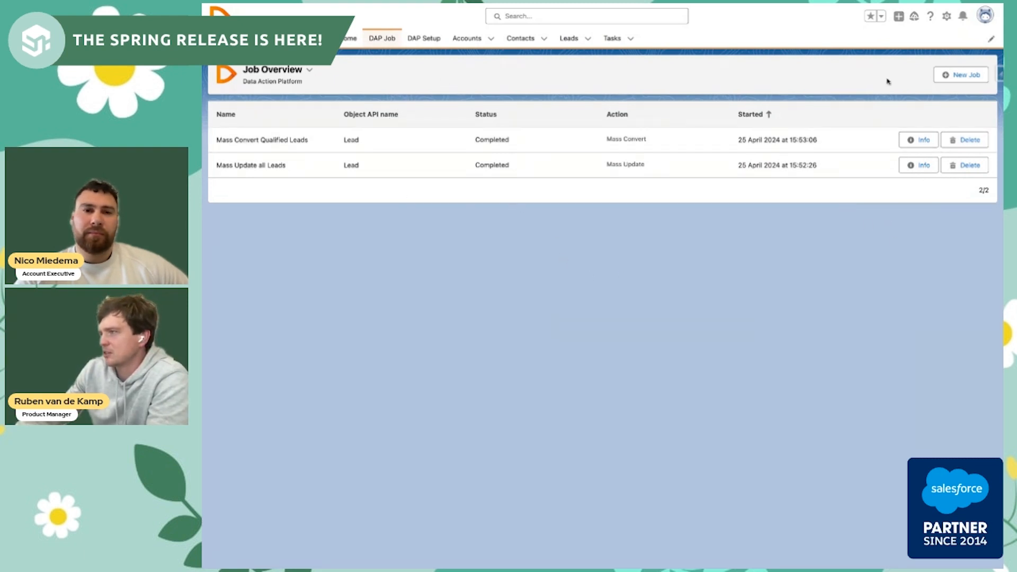
# - Create a new job named "Rollup Cases for Accounts" that works on records of the Account object
pyautogui.click(961, 78)
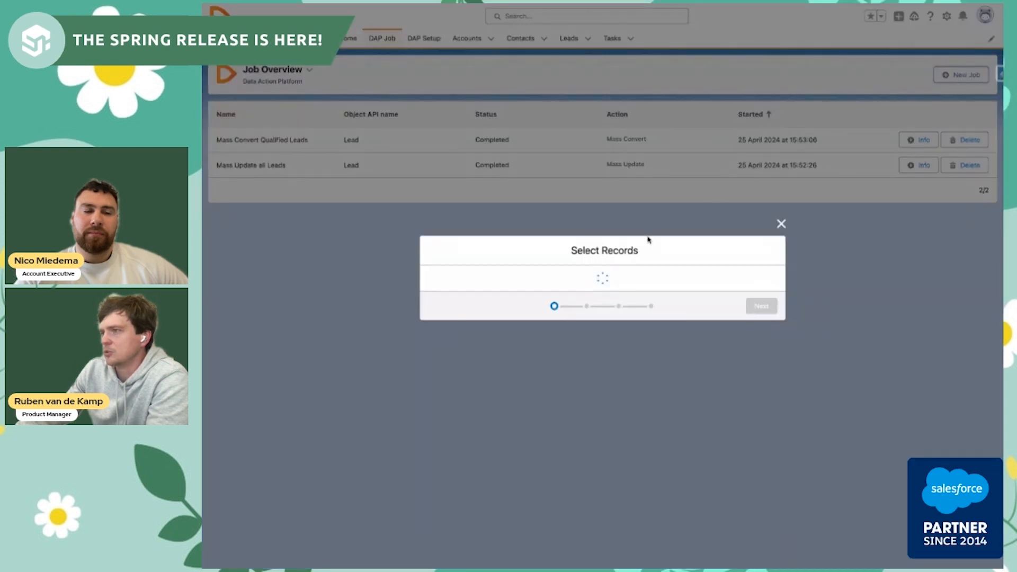
pyautogui.click(646, 264)
pyautogui.write('Rollup Cases for Accounts')
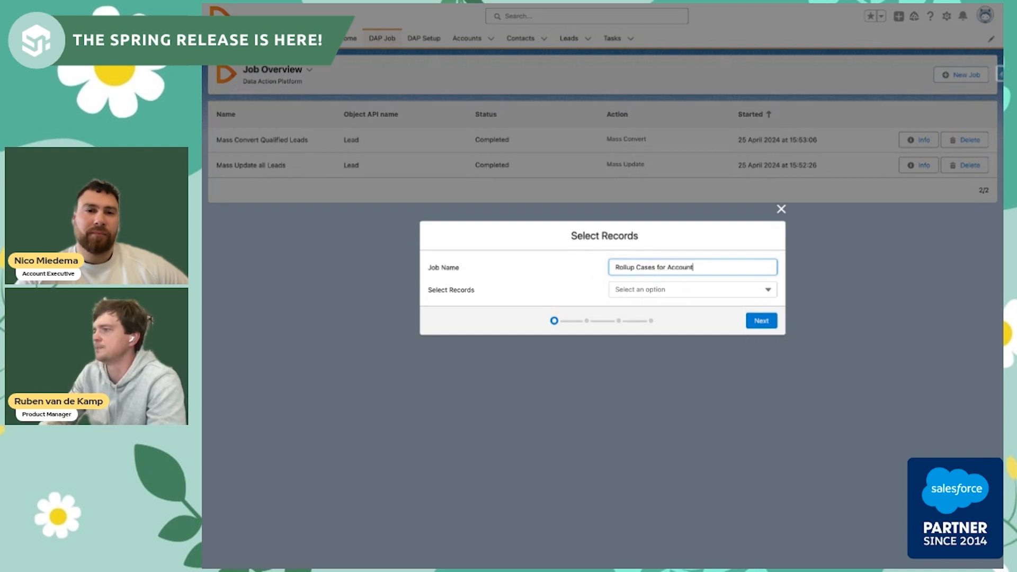
pyautogui.click(558, 286)
pyautogui.click(620, 293)
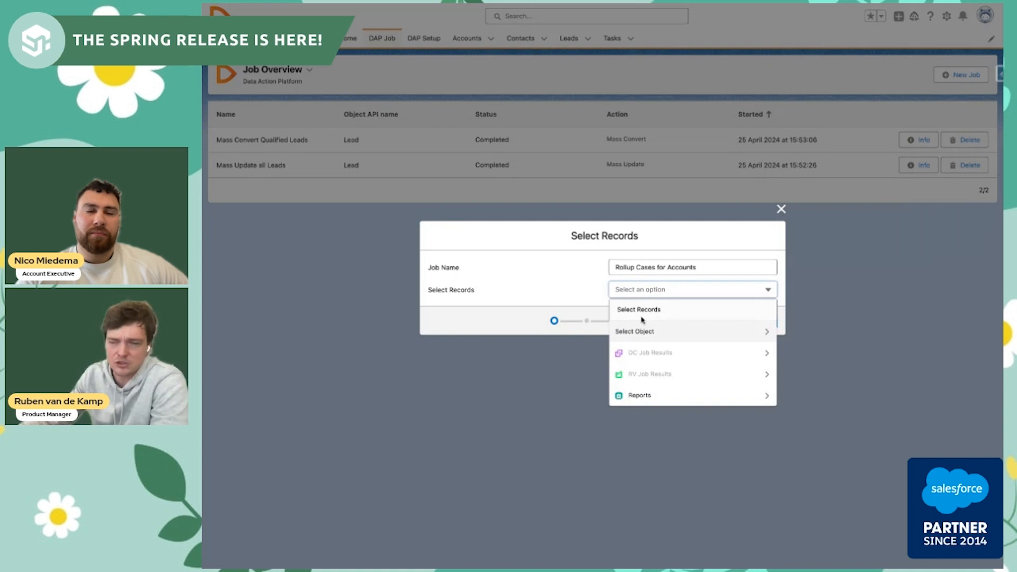
pyautogui.click(648, 332)
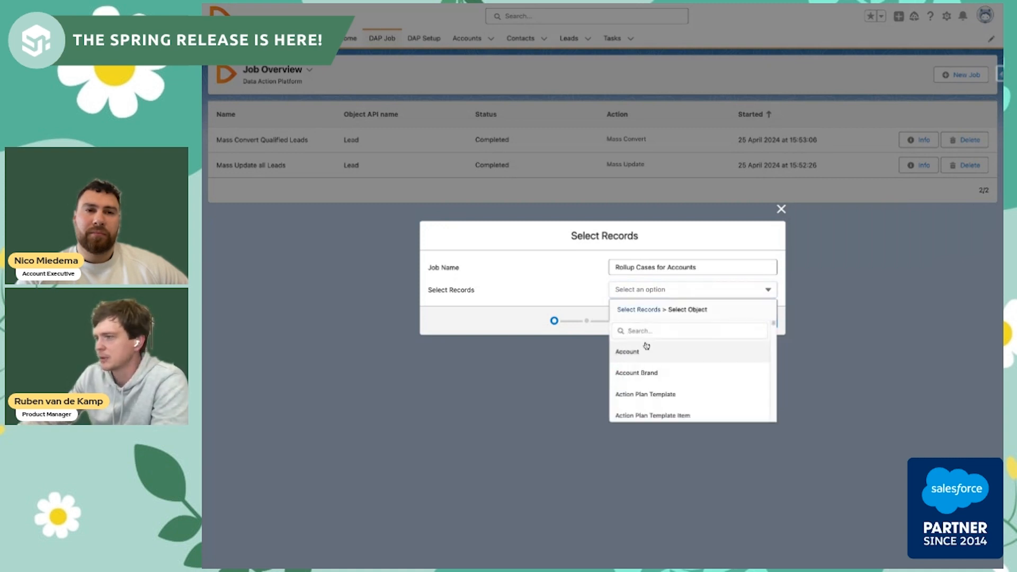
pyautogui.click(645, 352)
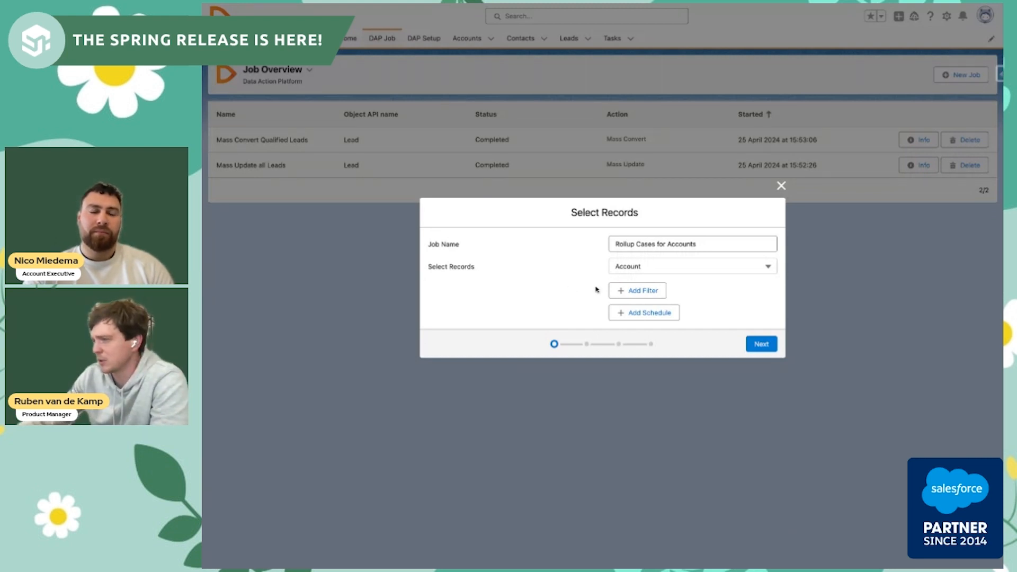
# - Add a weekly schedule to the job, recurring on Friday with a preferred start time of 14:00, and continue to the action selection
pyautogui.click(651, 314)
pyautogui.click(686, 306)
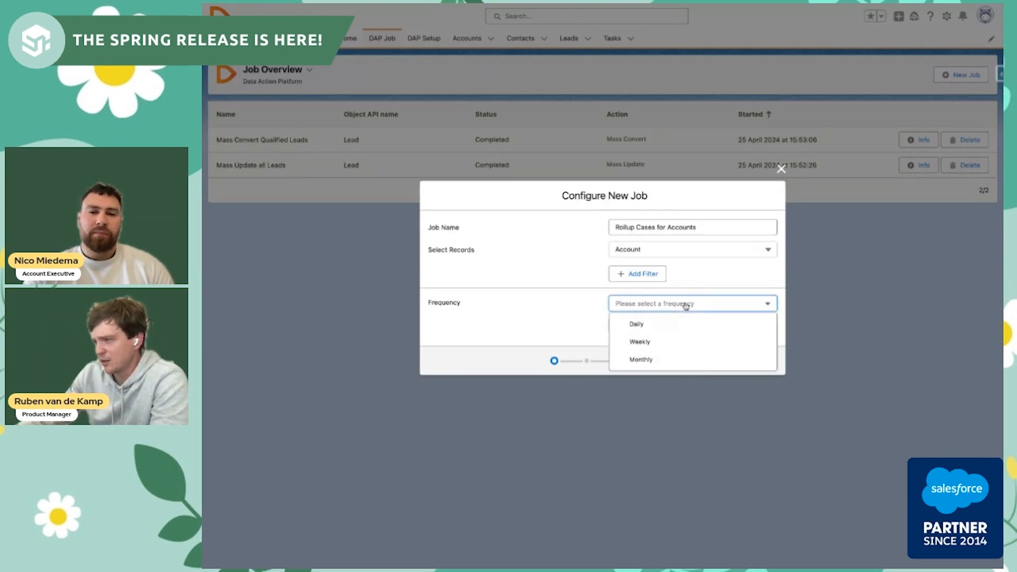
pyautogui.click(679, 341)
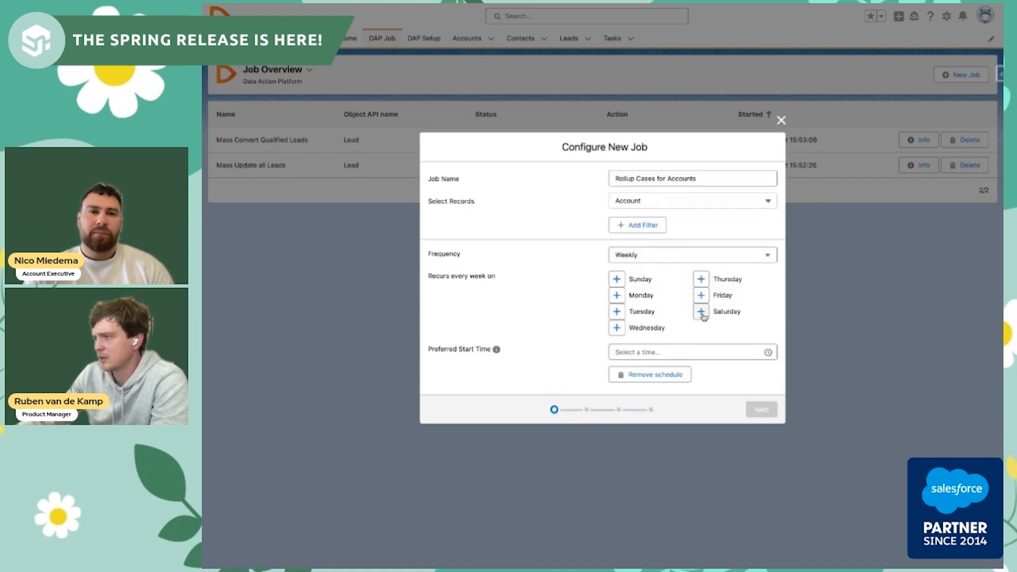
pyautogui.click(701, 295)
pyautogui.click(660, 352)
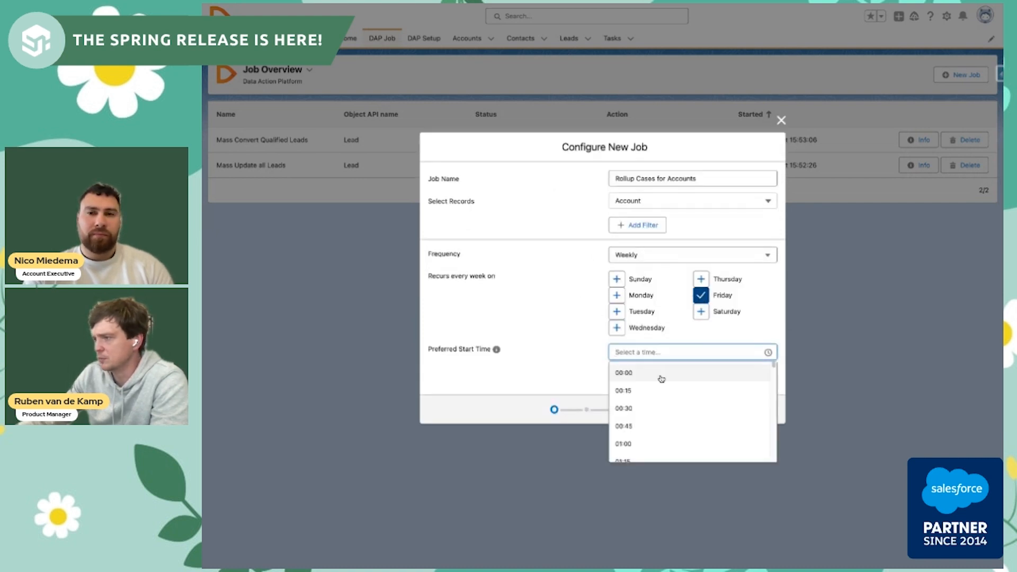
pyautogui.write('14')
pyautogui.scroll(-15, 643, 375)
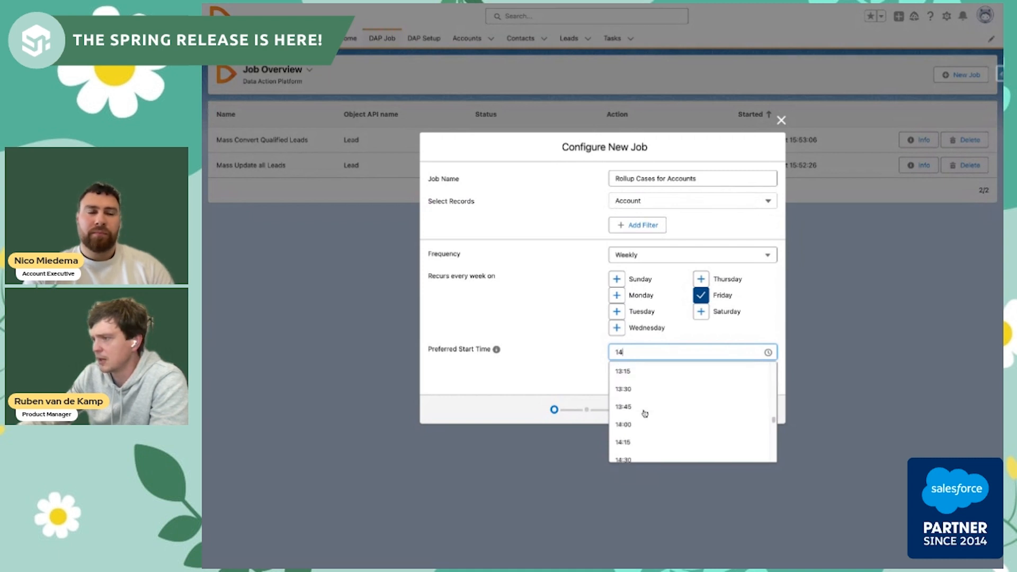
pyautogui.click(642, 424)
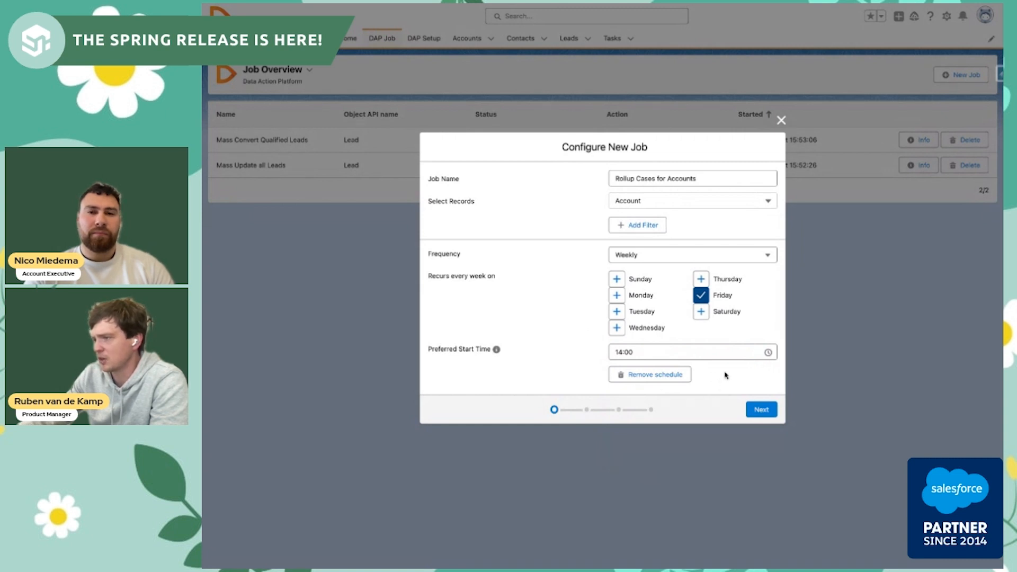
pyautogui.click(750, 408)
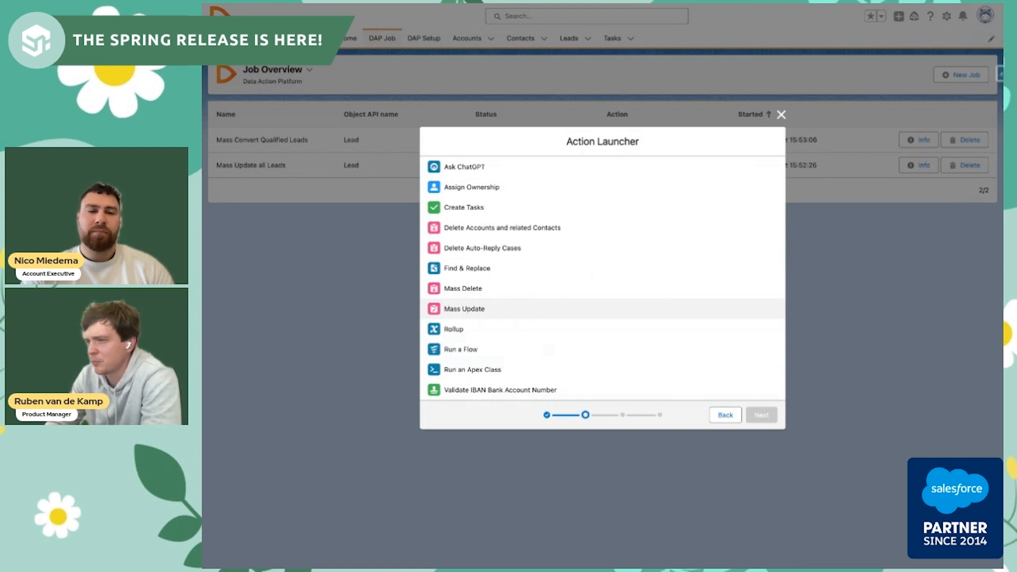
# - Choose the Rollup action for the job and set Case (Account Name) as the object to summarize
pyautogui.click(503, 333)
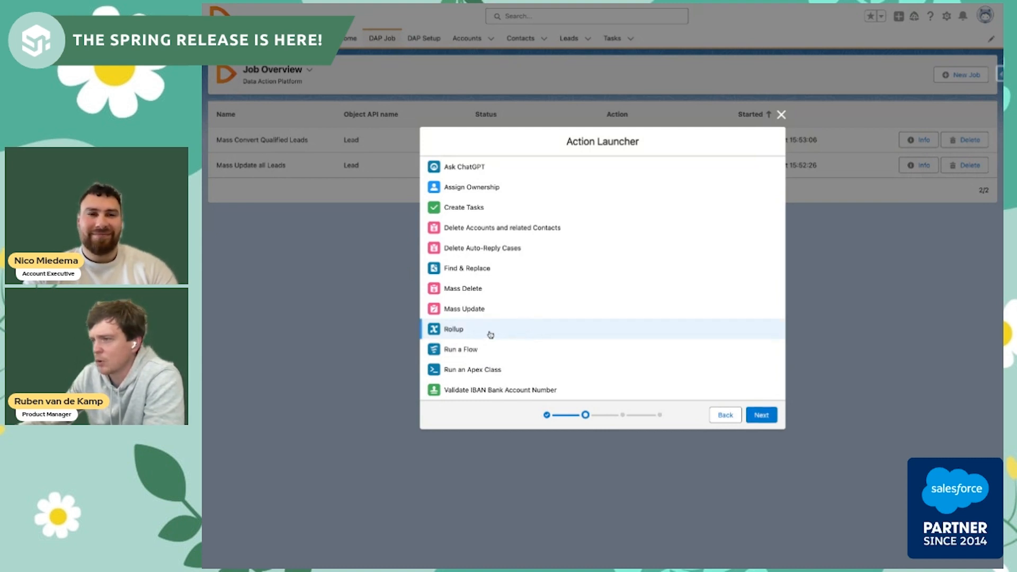
pyautogui.click(759, 417)
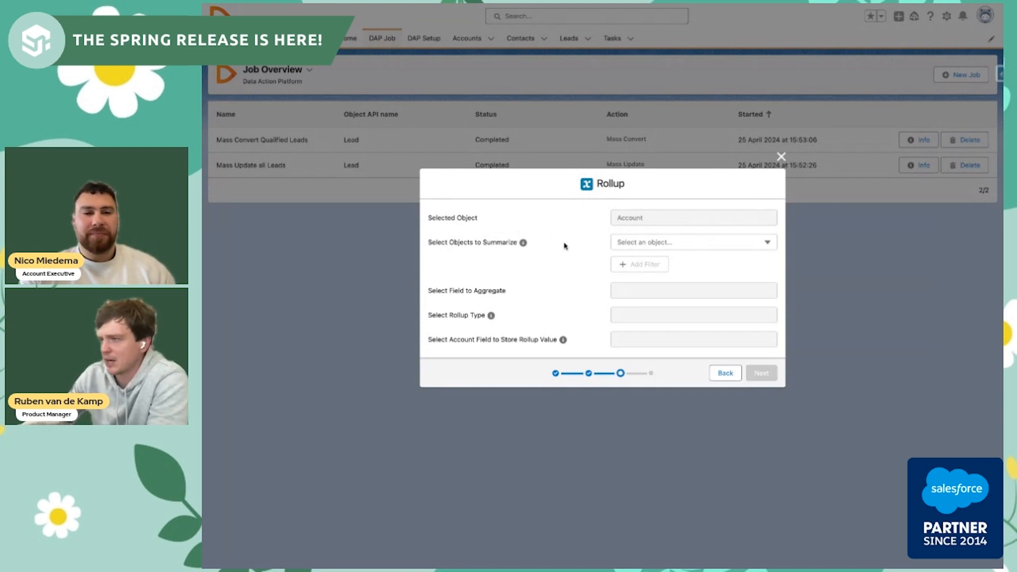
pyautogui.click(651, 244)
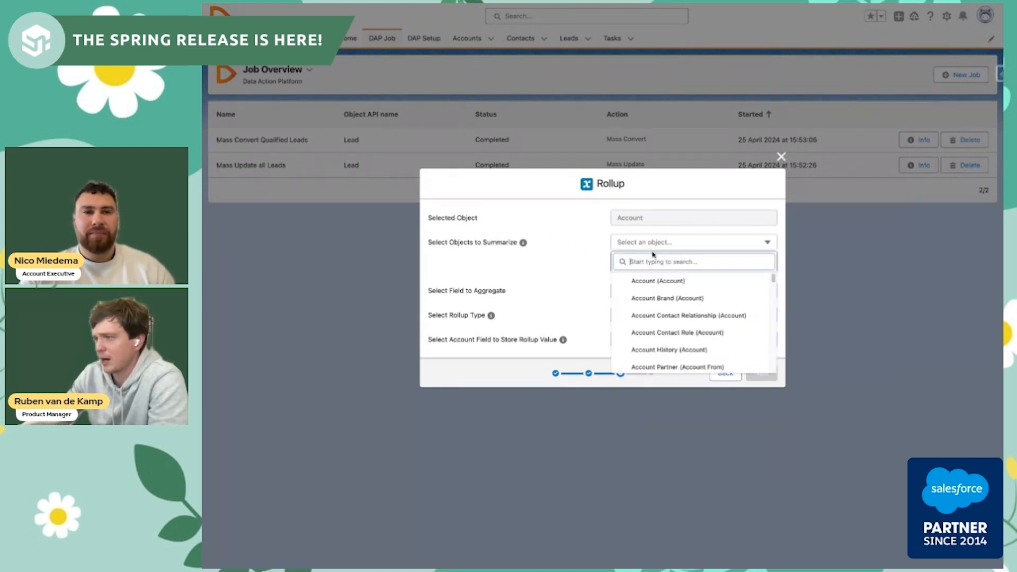
pyautogui.write('Case')
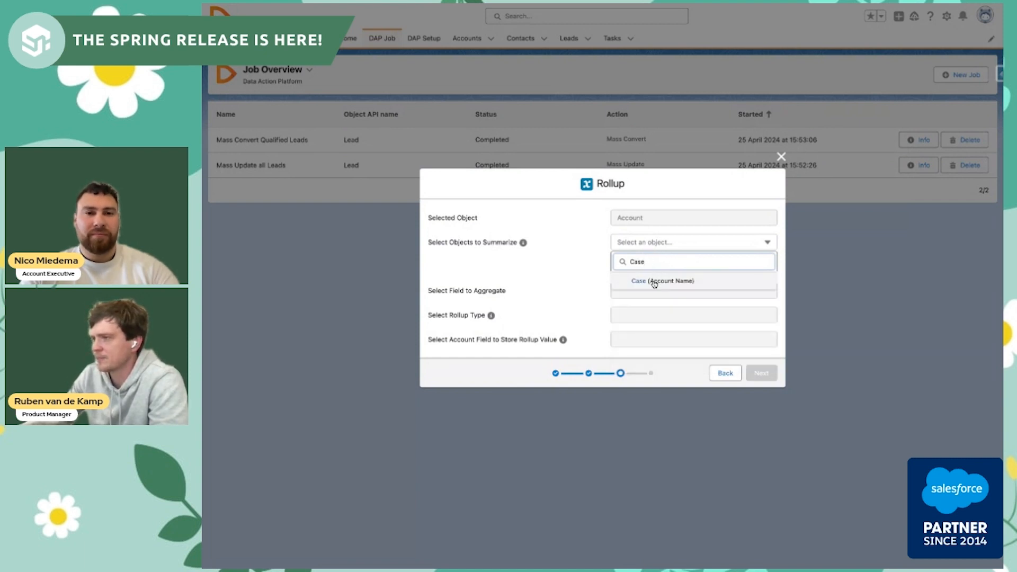
pyautogui.click(655, 281)
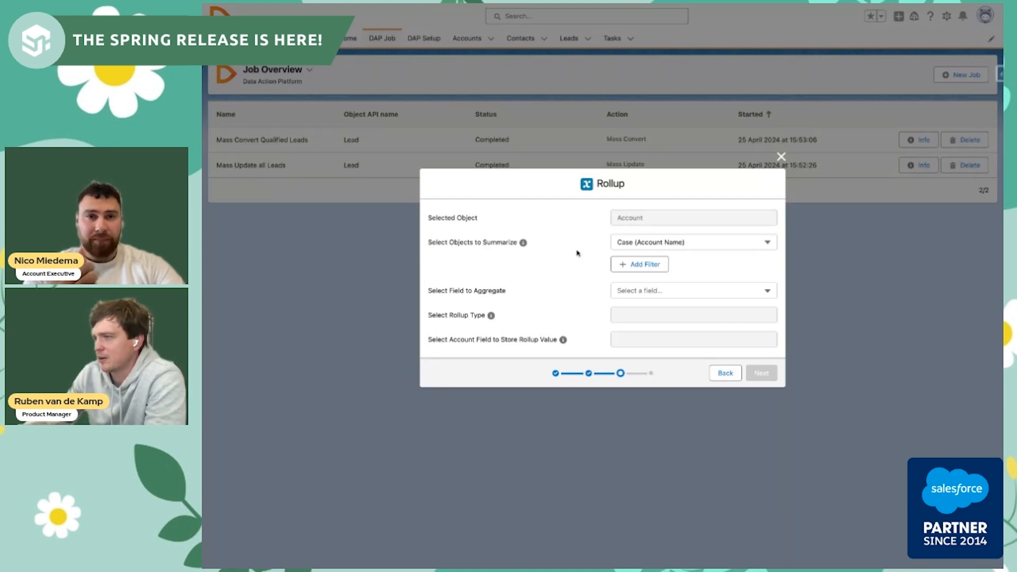
# - Add a filter on the summarized cases where Created Date uses Date Literal Equals with the value THIS_WEEK
pyautogui.click(652, 265)
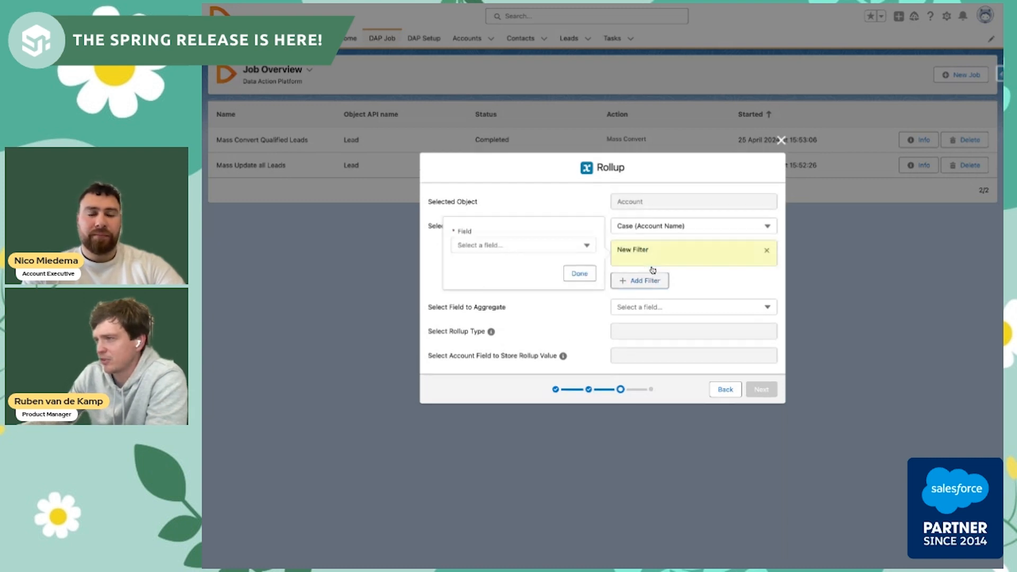
pyautogui.click(555, 247)
pyautogui.write('c')
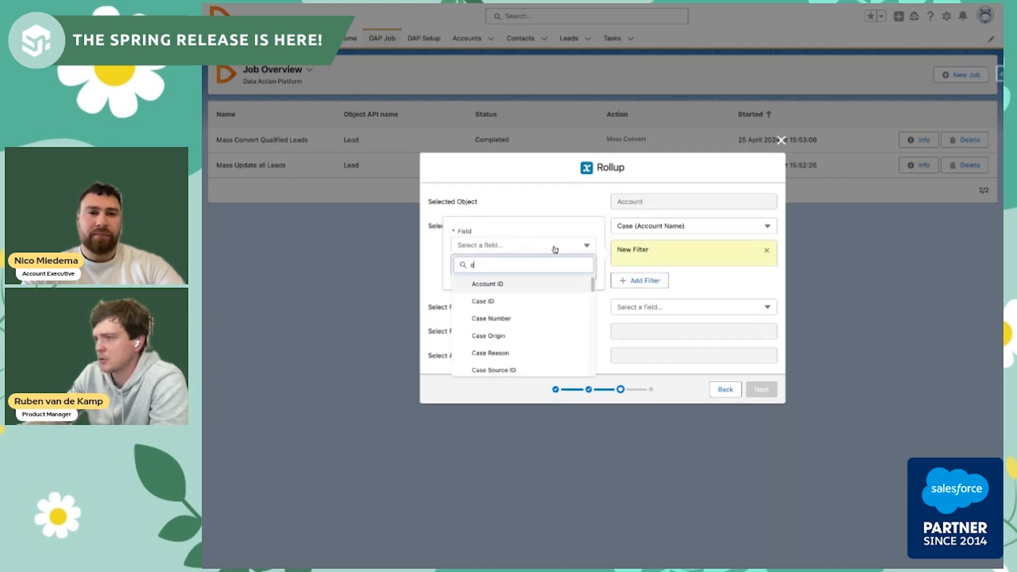
pyautogui.write('rea')
pyautogui.click(522, 318)
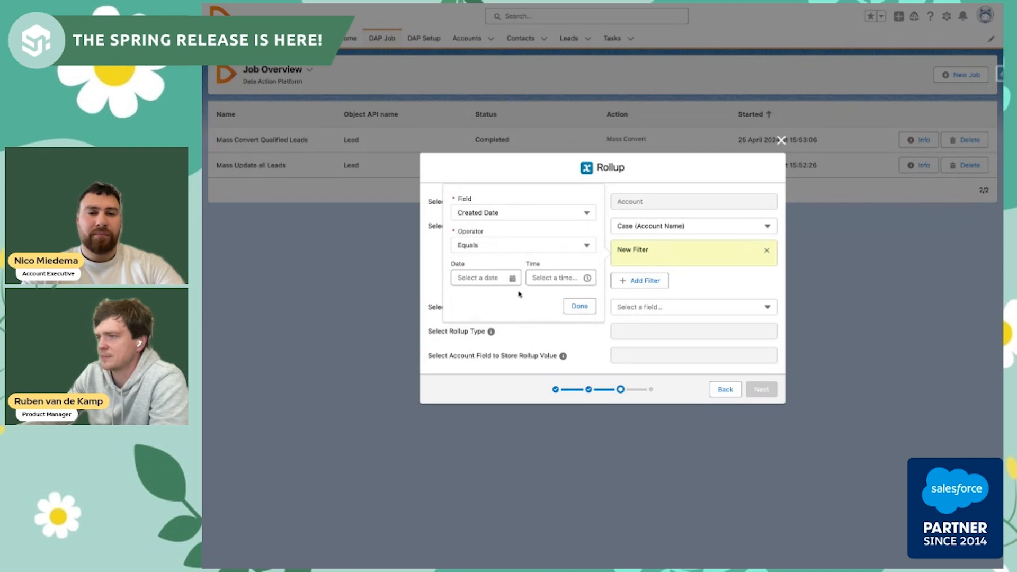
pyautogui.click(504, 248)
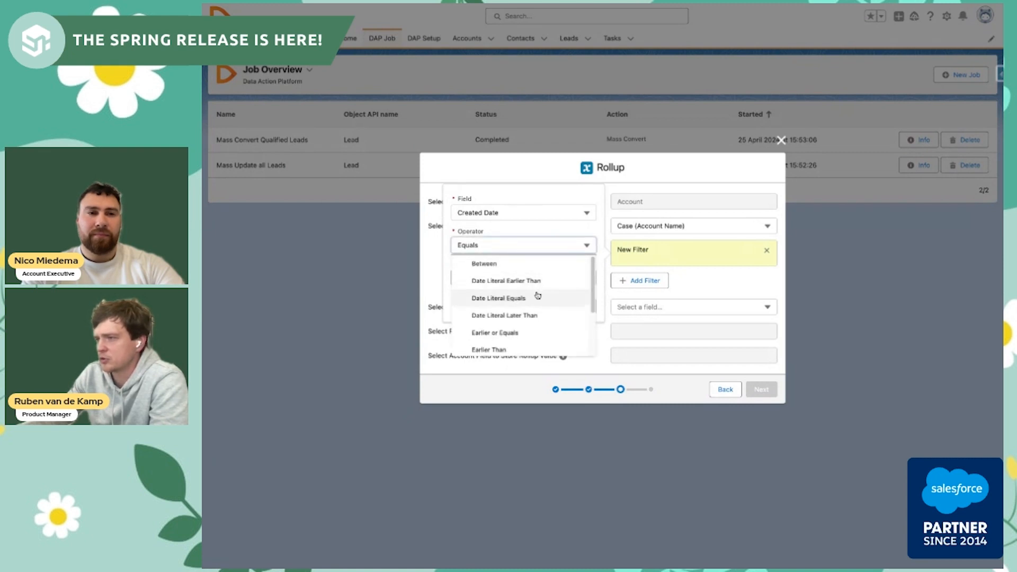
pyautogui.click(528, 298)
pyautogui.click(501, 279)
pyautogui.write('THIS_WEE')
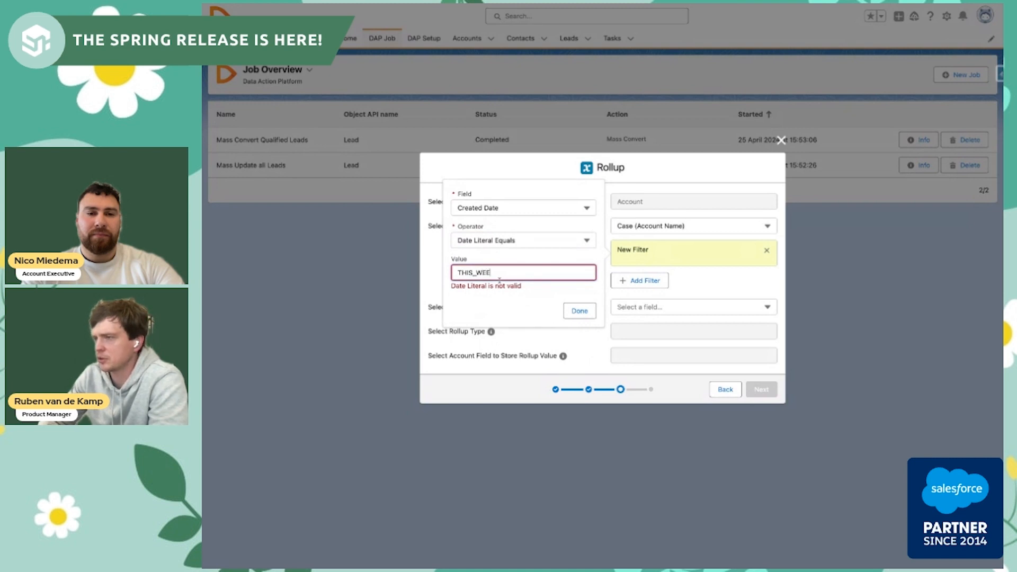
pyautogui.write('K')
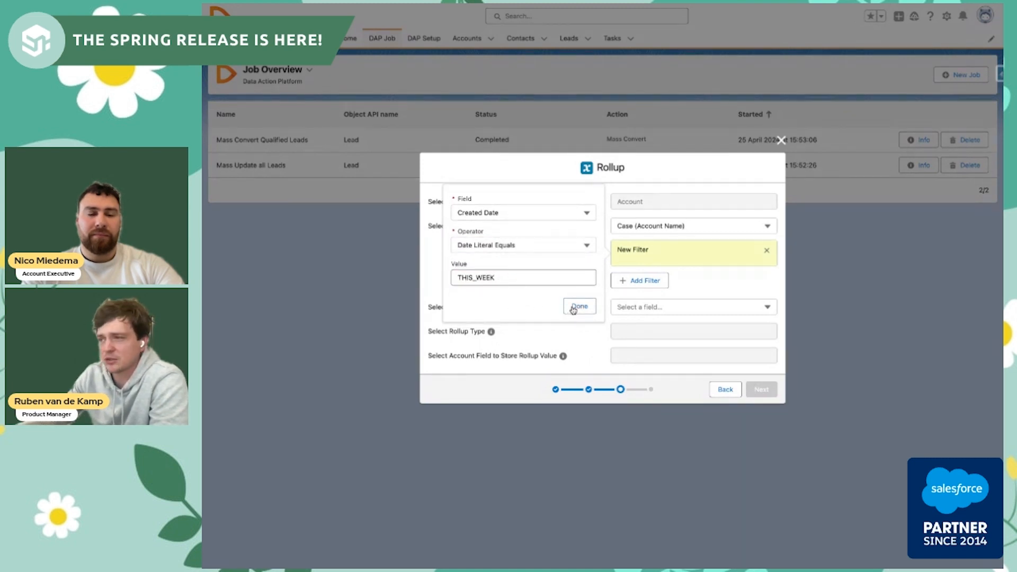
pyautogui.click(579, 306)
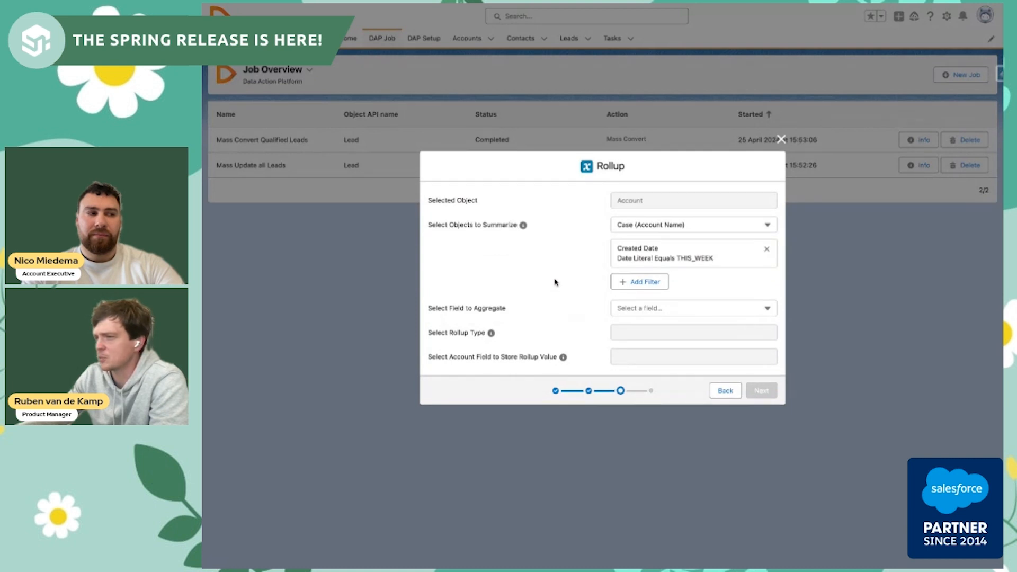
# - Set Case Number as the field to aggregate and Count as the rollup type
pyautogui.click(653, 310)
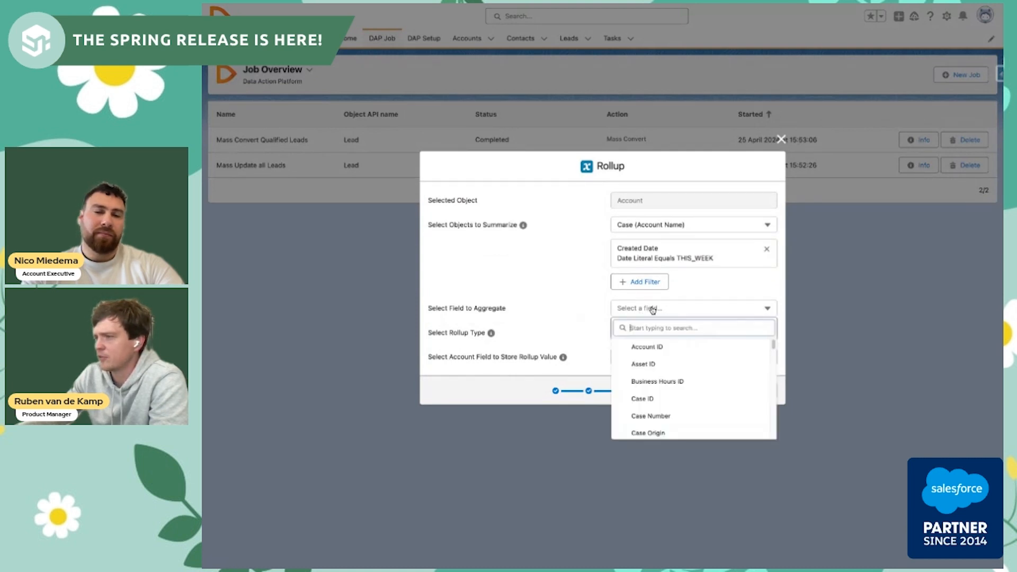
pyautogui.click(687, 419)
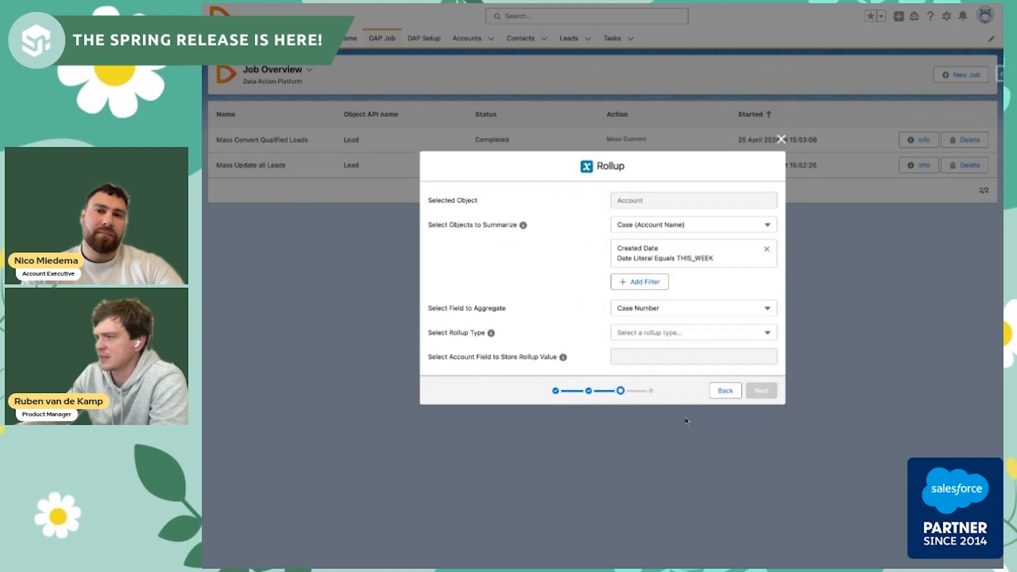
pyautogui.click(651, 339)
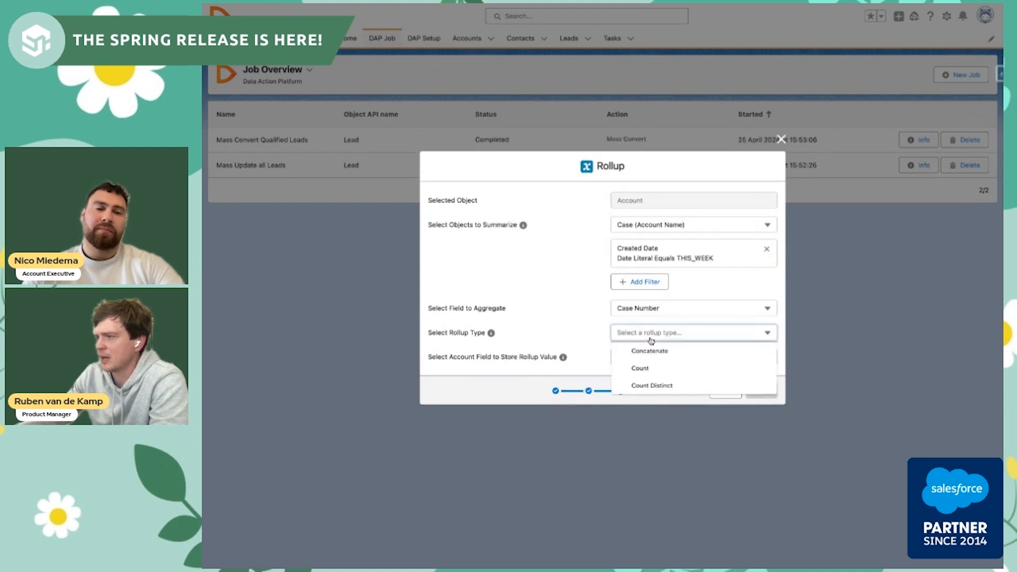
pyautogui.click(660, 368)
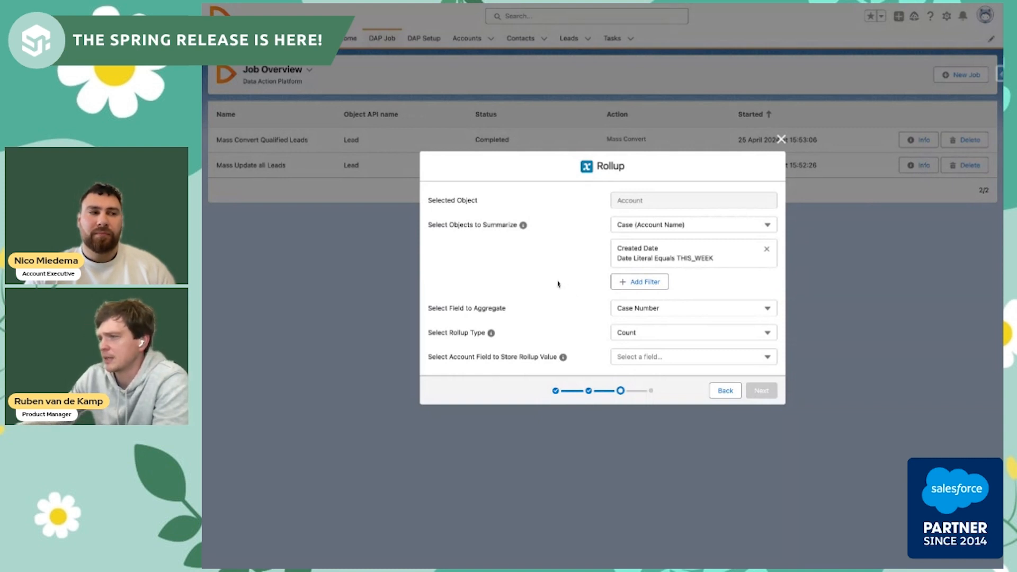
# - Store the rollup value in the Account field "Number of Cases Opened - Last 7 days" and continue to the job summary
pyautogui.moveTo(451, 356); pyautogui.dragTo(514, 357)
pyautogui.click(513, 358)
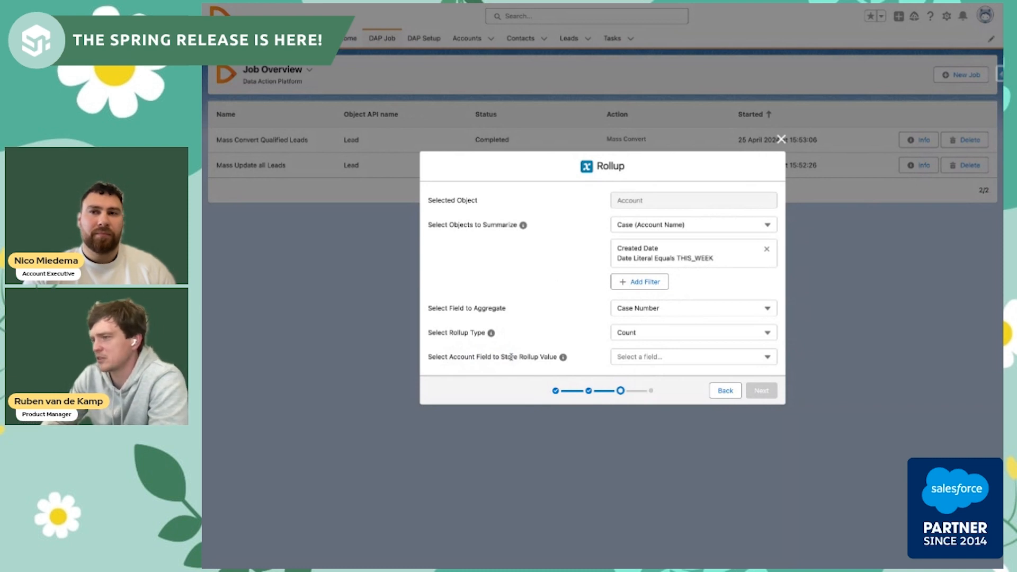
pyautogui.click(626, 358)
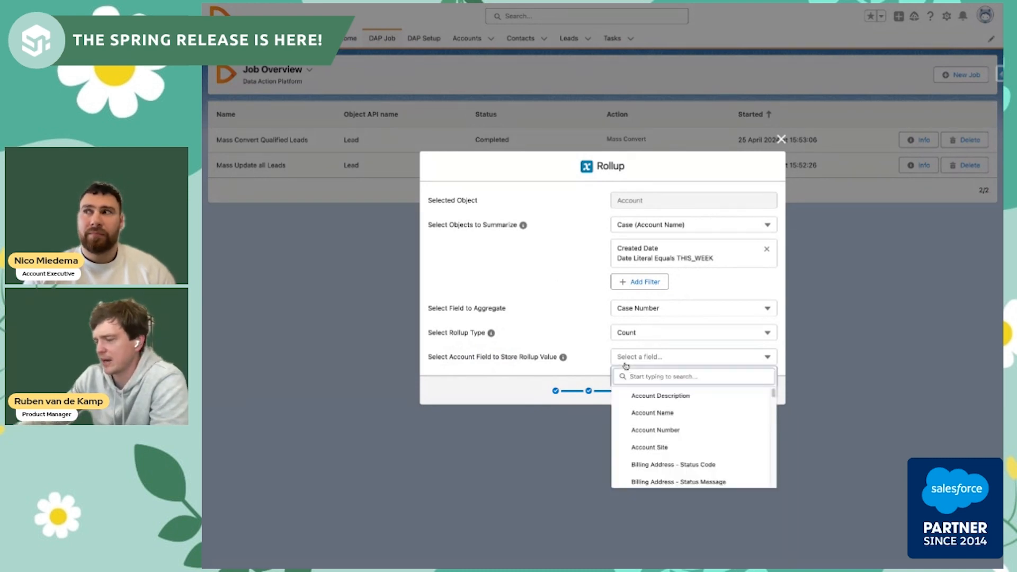
pyautogui.write('Case')
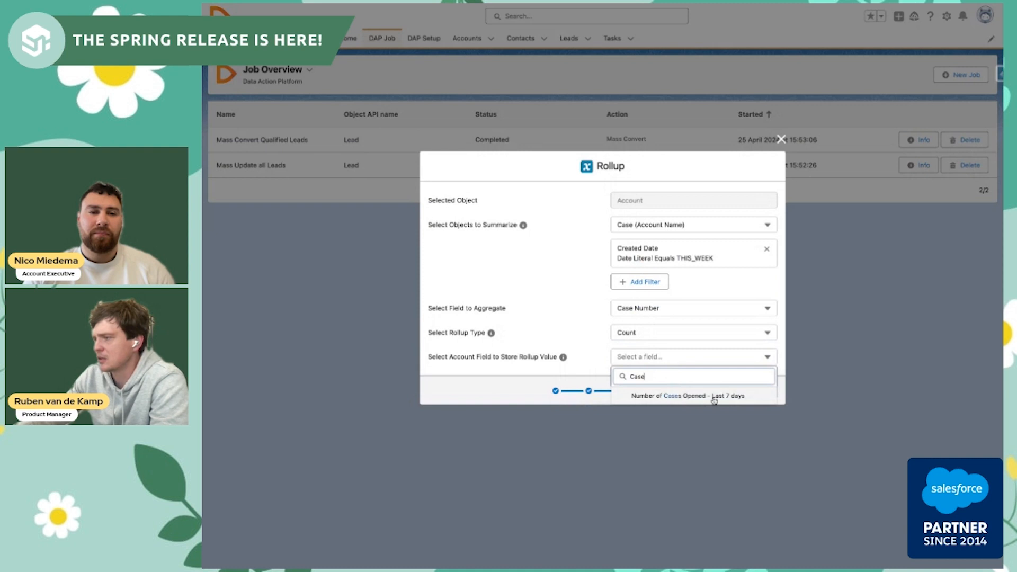
pyautogui.click(714, 398)
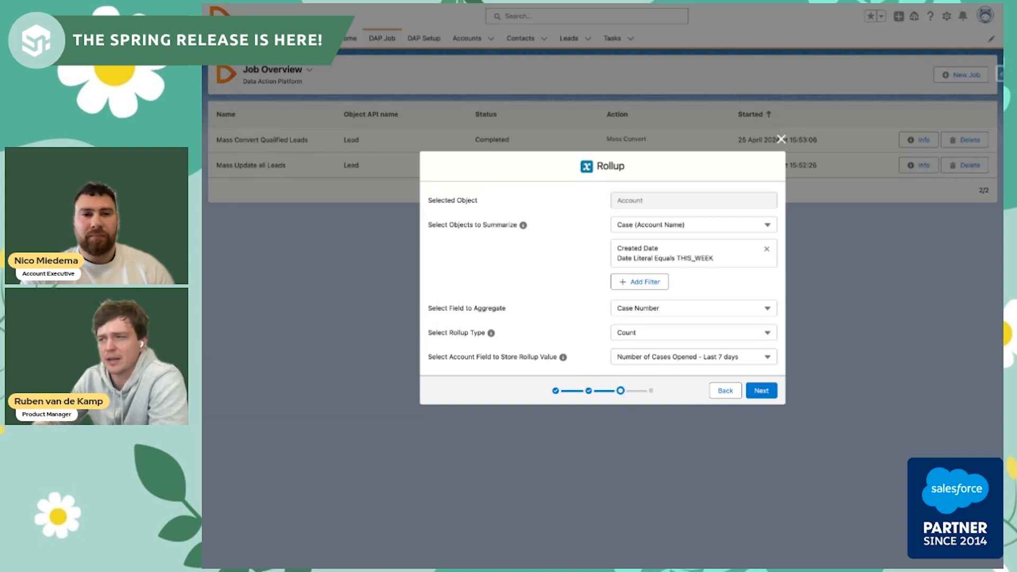
pyautogui.click(761, 391)
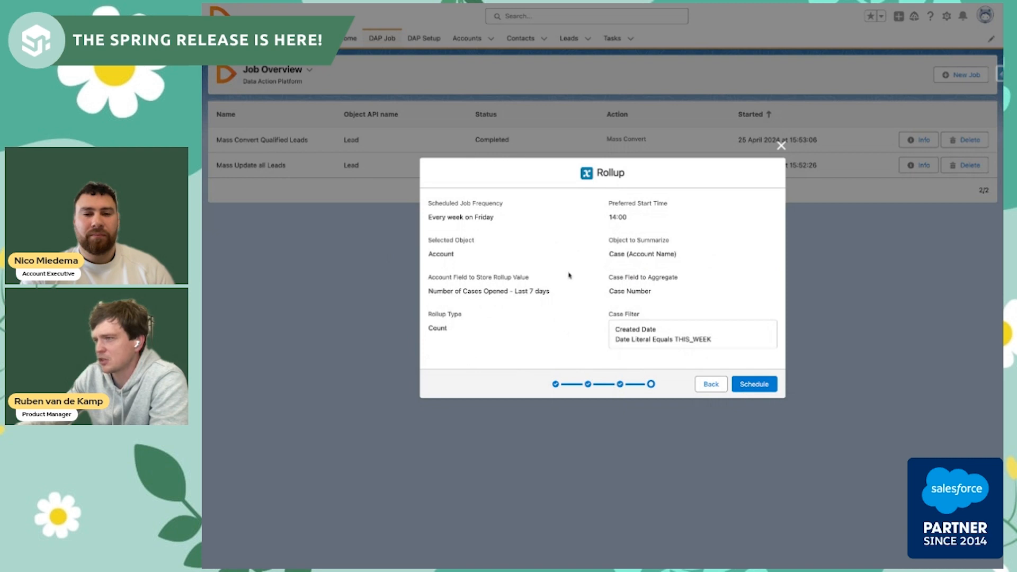
# - Schedule the configured rollup job and run "Rollup Cases for Accounts" once immediately
pyautogui.click(755, 385)
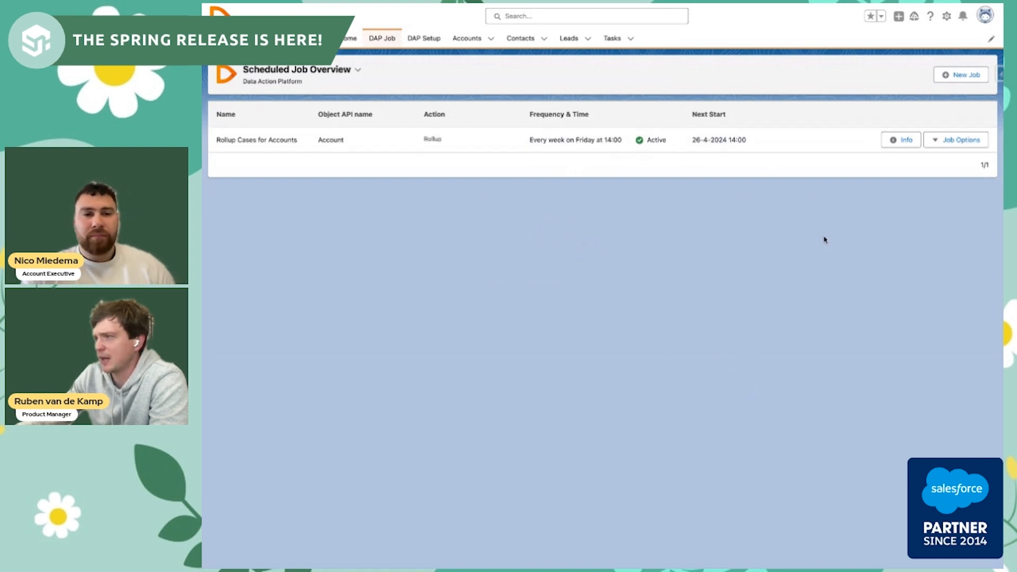
pyautogui.click(954, 142)
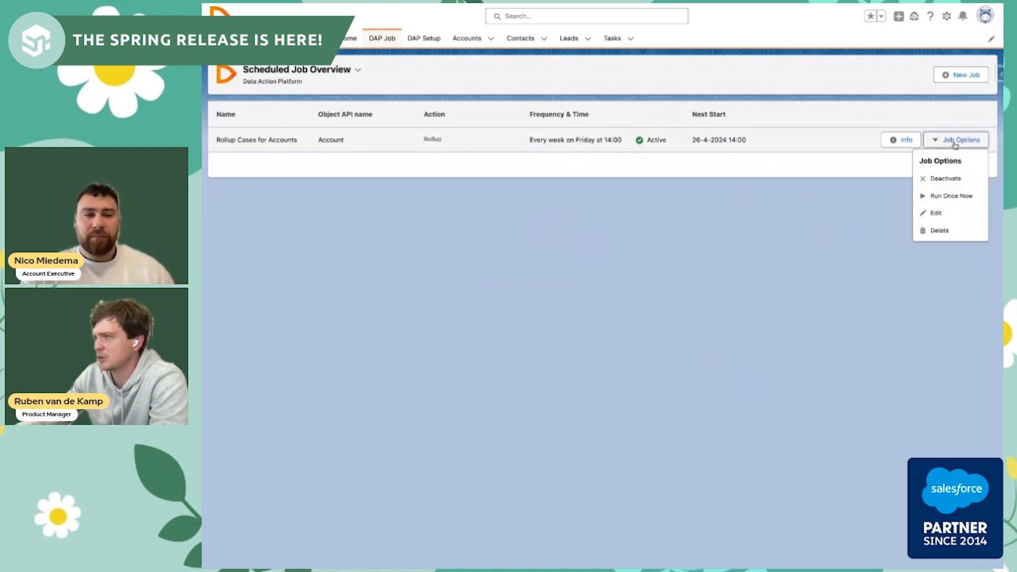
pyautogui.click(948, 197)
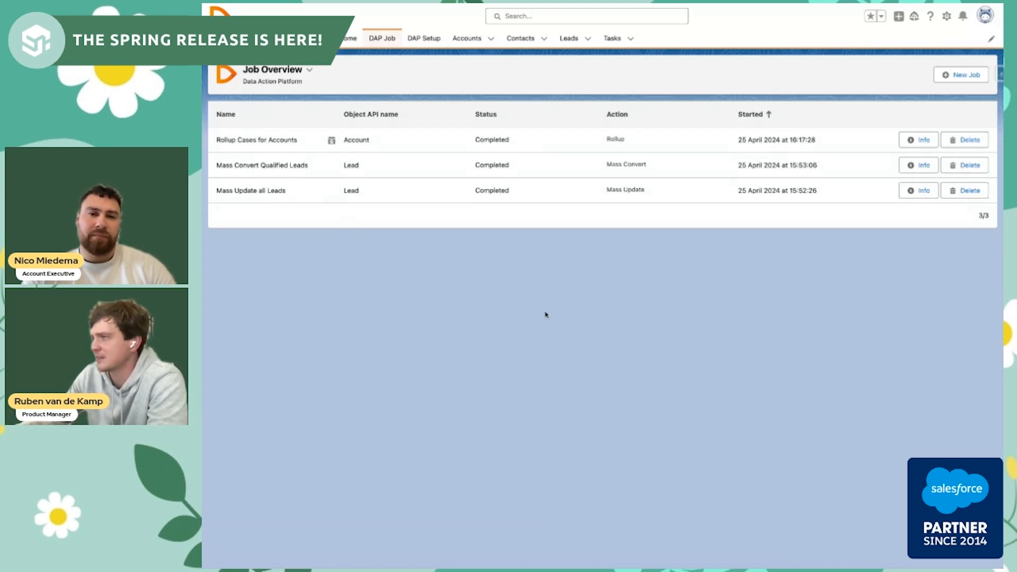
# - Create a new job named "Create Task if 3 or > 3 cases this week" that selects Account records
pyautogui.click(944, 80)
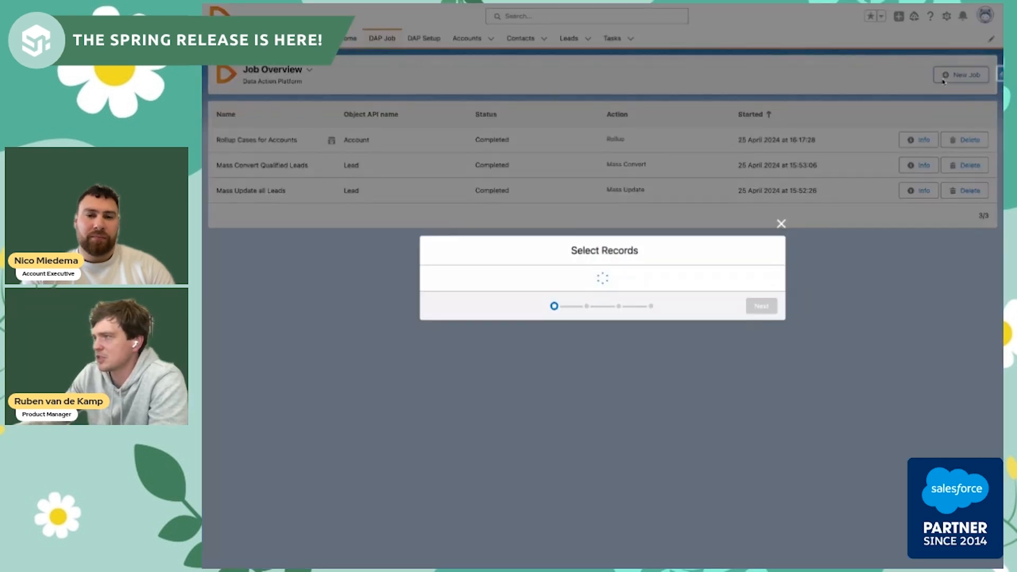
pyautogui.click(680, 265)
pyautogui.write('Create Task if 3 or >')
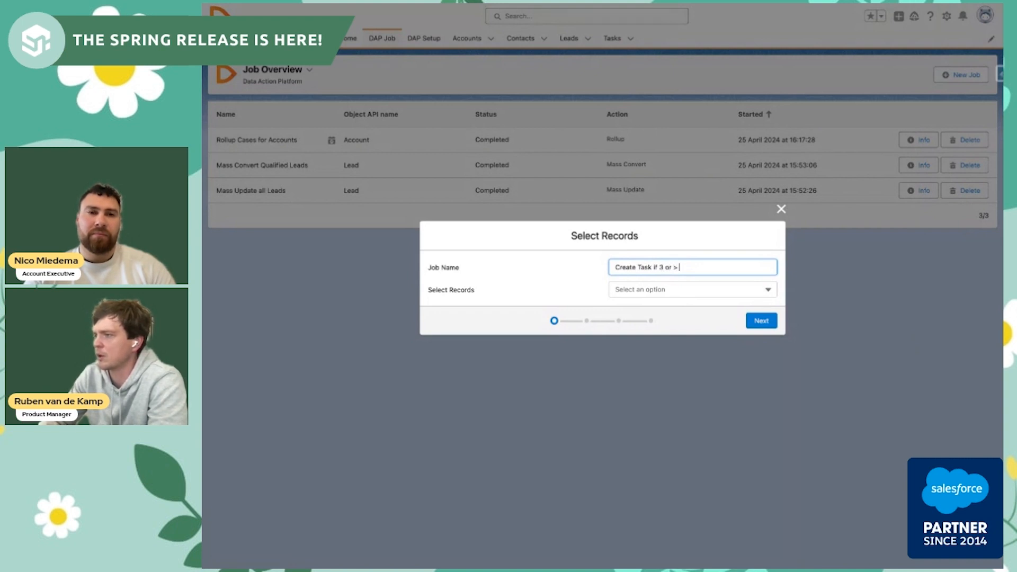
pyautogui.write(' 3 cases this week')
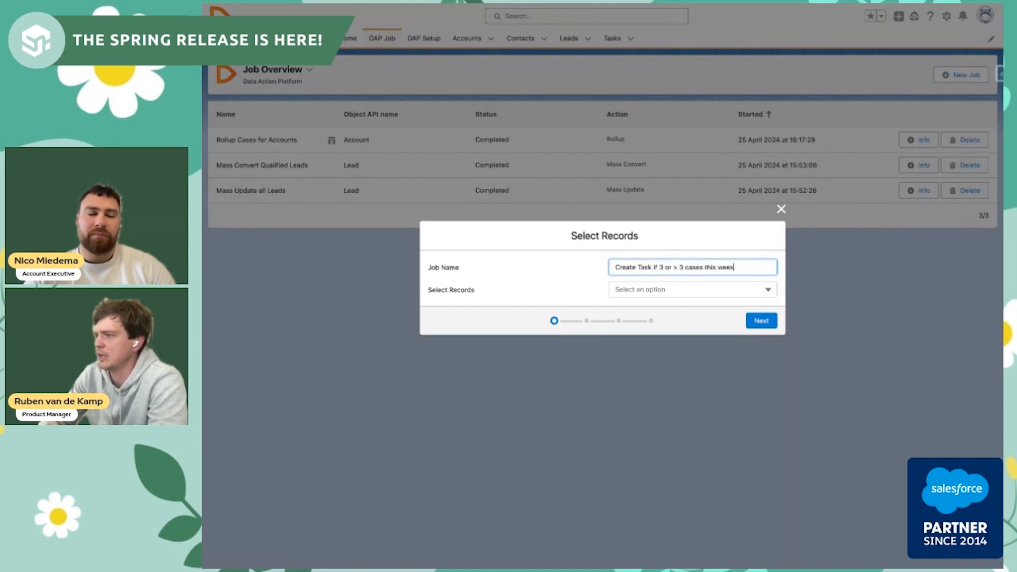
pyautogui.click(636, 291)
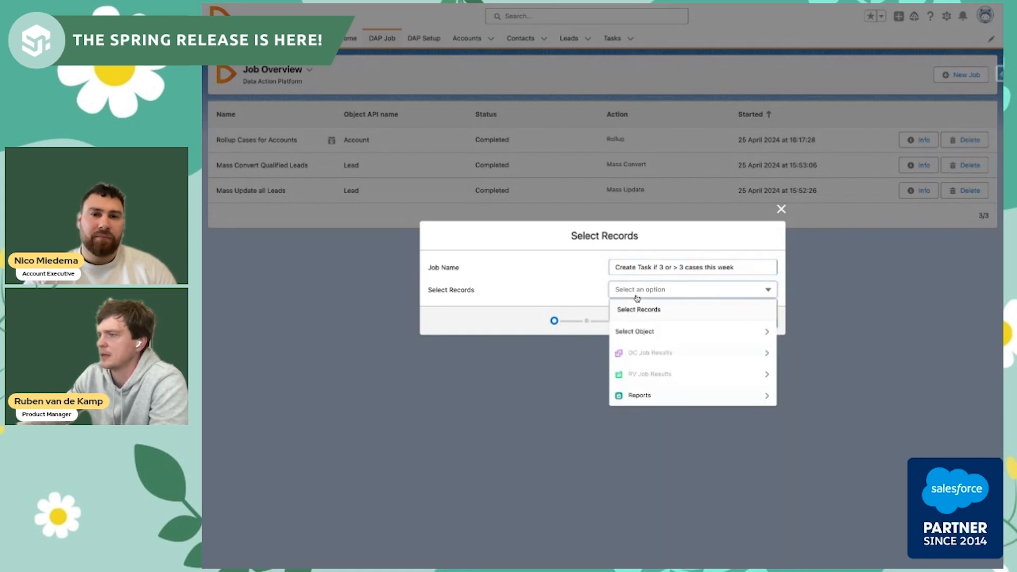
pyautogui.click(646, 330)
pyautogui.click(640, 349)
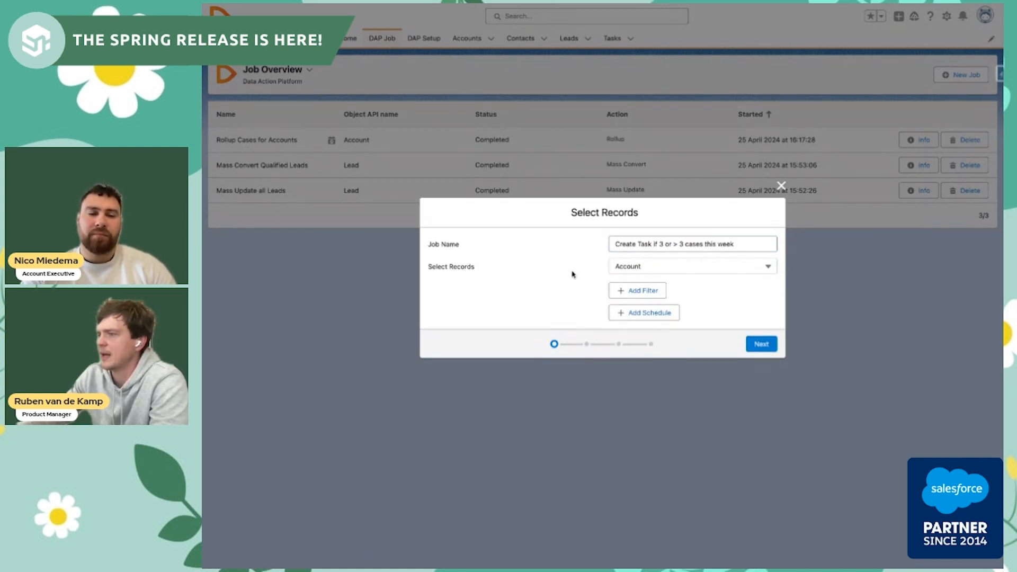
# - Filter the accounts where "Number of Cases Opened - Last 7 days" is Greater Or Equals 3
pyautogui.click(632, 292)
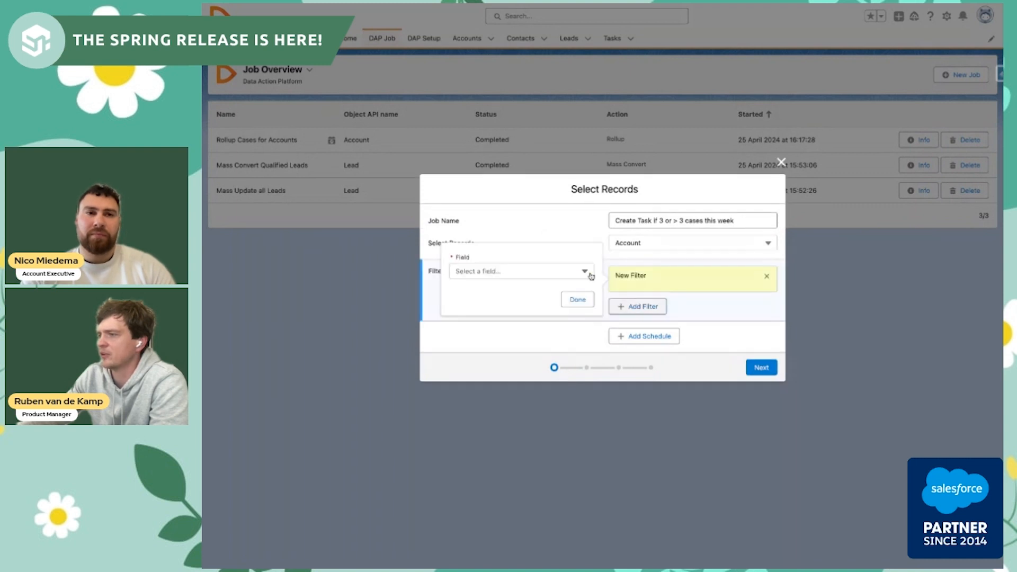
pyautogui.click(567, 271)
pyautogui.write('num')
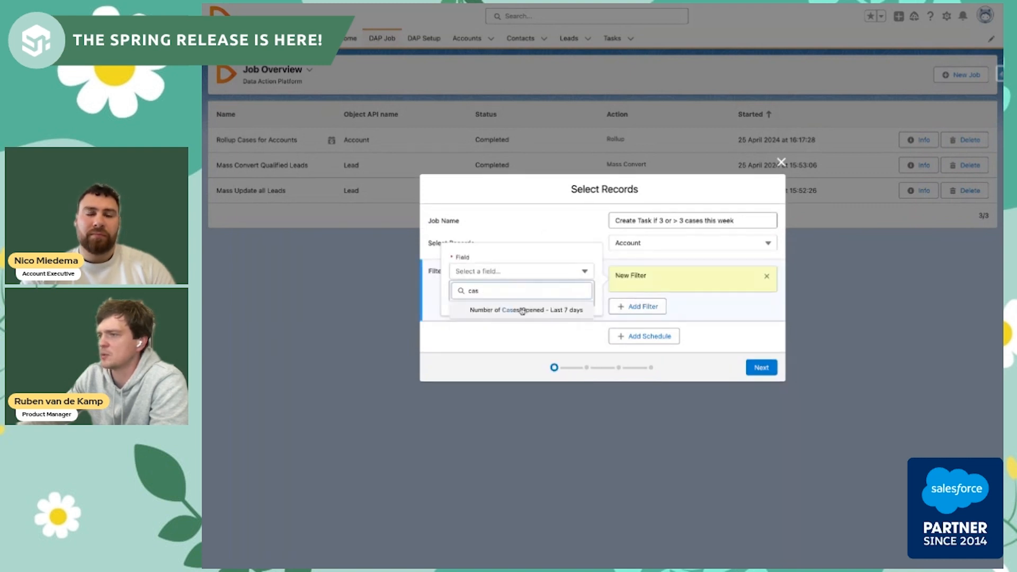
pyautogui.click(520, 309)
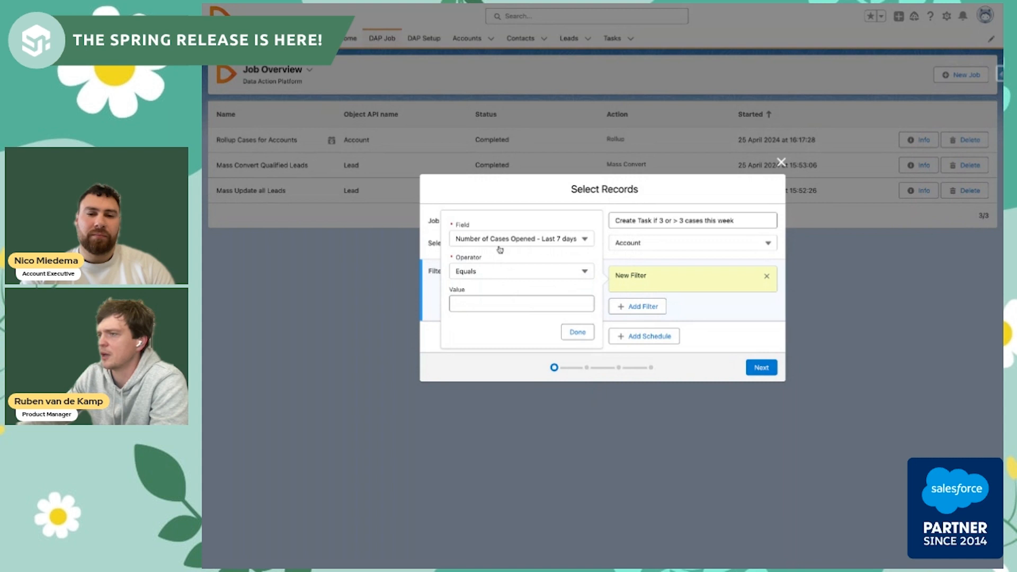
pyautogui.click(520, 271)
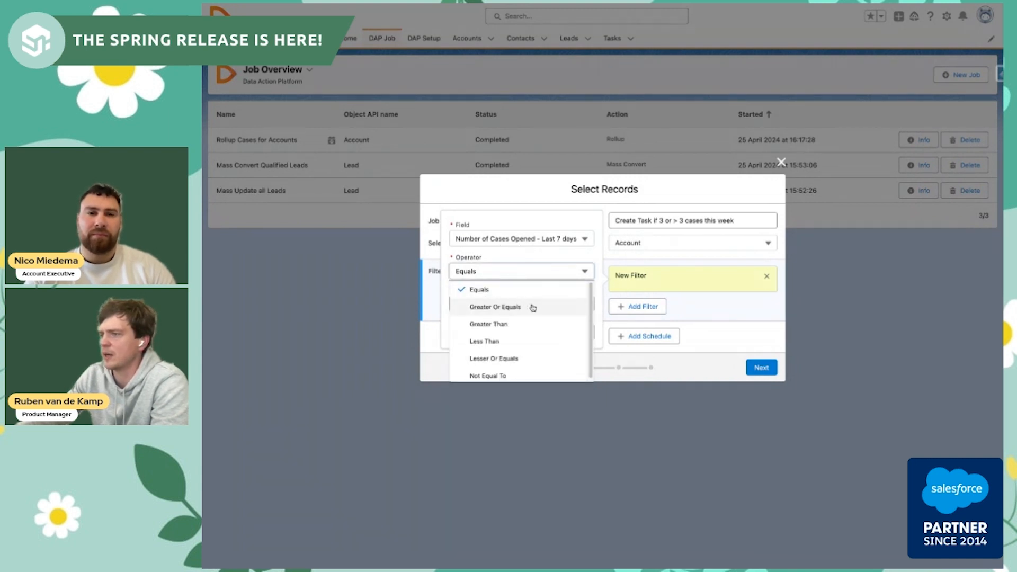
pyautogui.click(533, 308)
pyautogui.click(508, 304)
pyautogui.write('3')
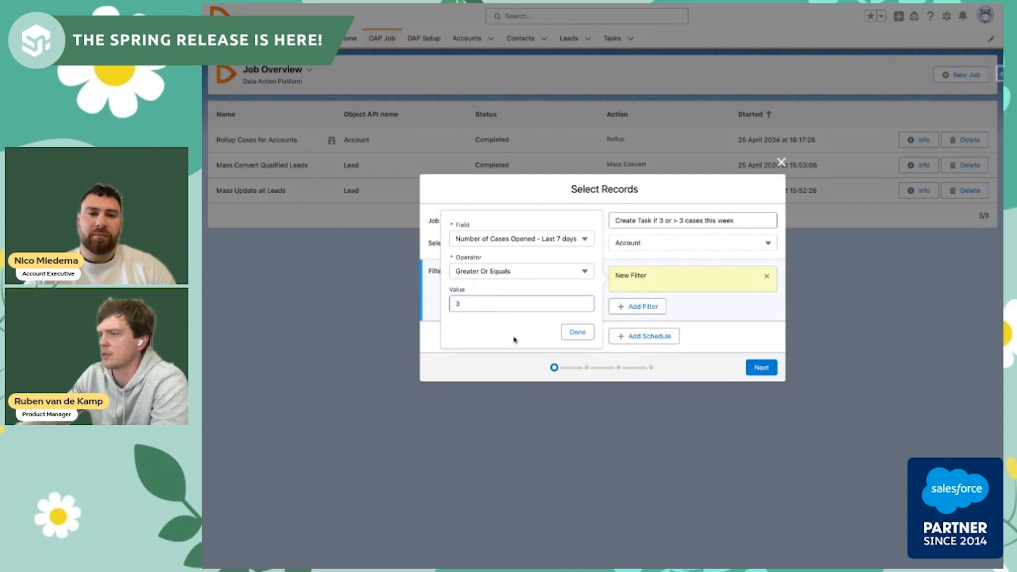
pyautogui.click(577, 334)
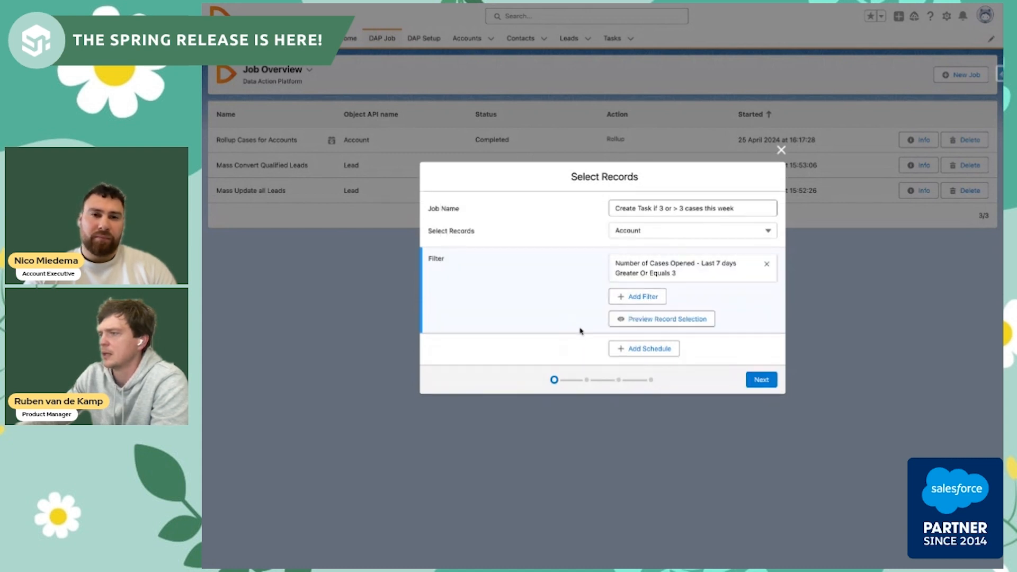
# - Schedule the job to run weekly on Friday with a preferred start time of 15:00
pyautogui.click(643, 351)
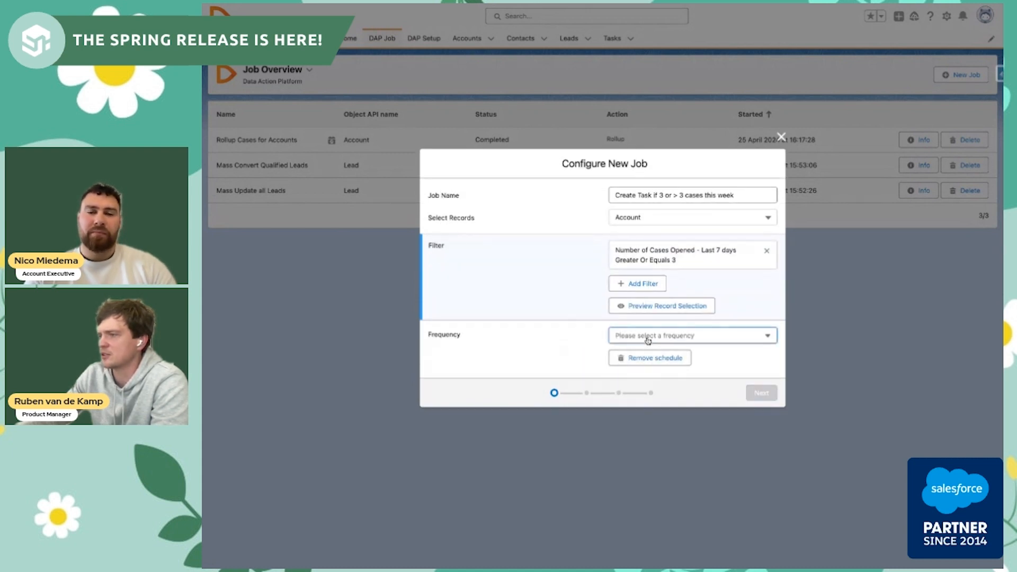
pyautogui.click(647, 341)
pyautogui.click(651, 373)
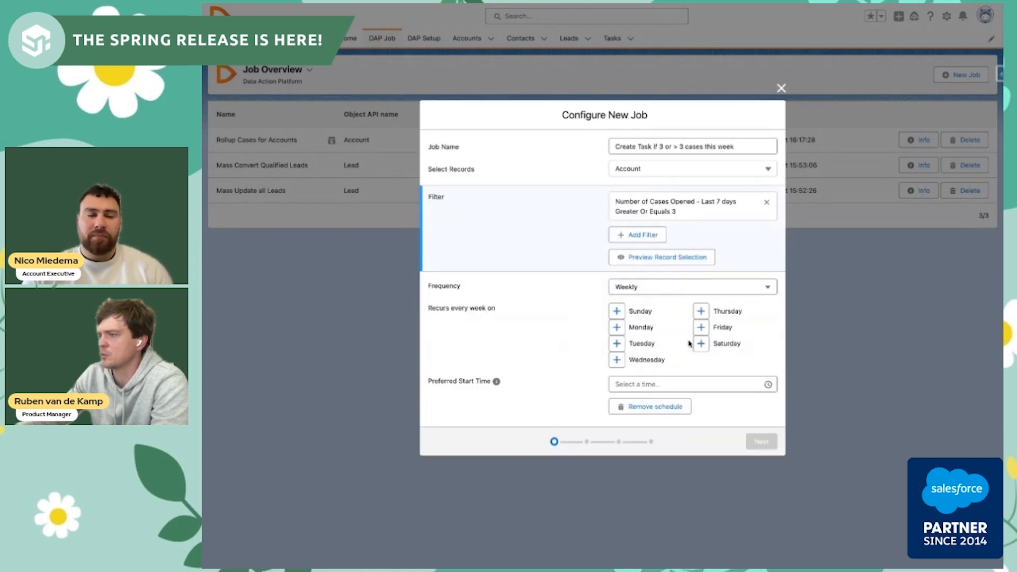
pyautogui.click(701, 327)
pyautogui.click(637, 385)
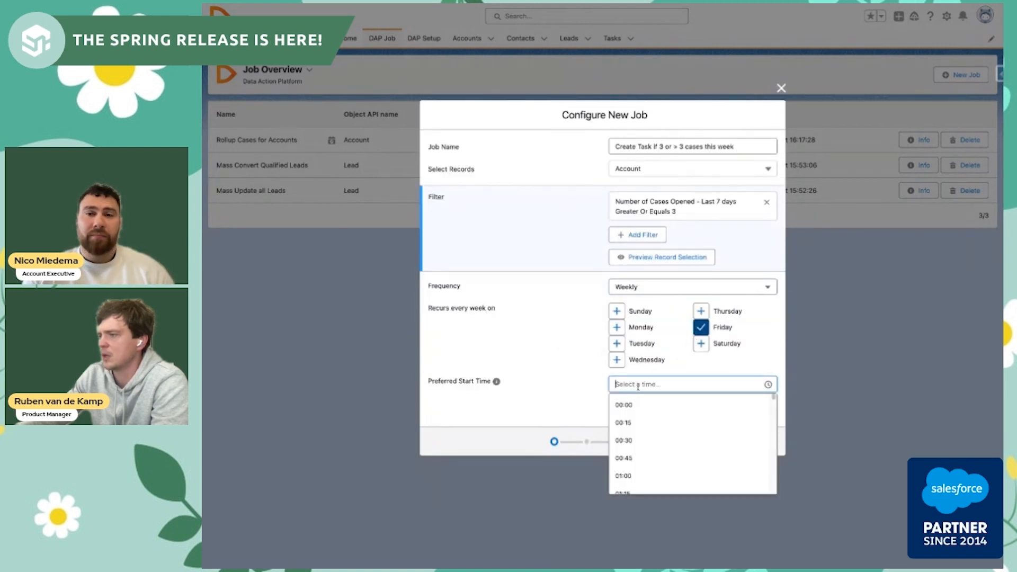
pyautogui.scroll(-4, 650, 444)
pyautogui.scroll(-15, 650, 444)
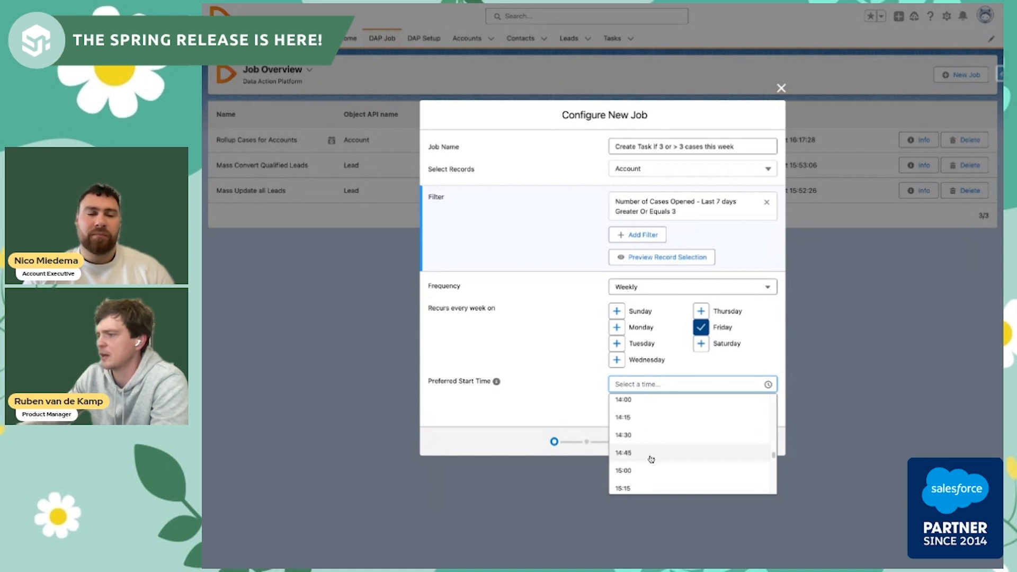
pyautogui.click(651, 470)
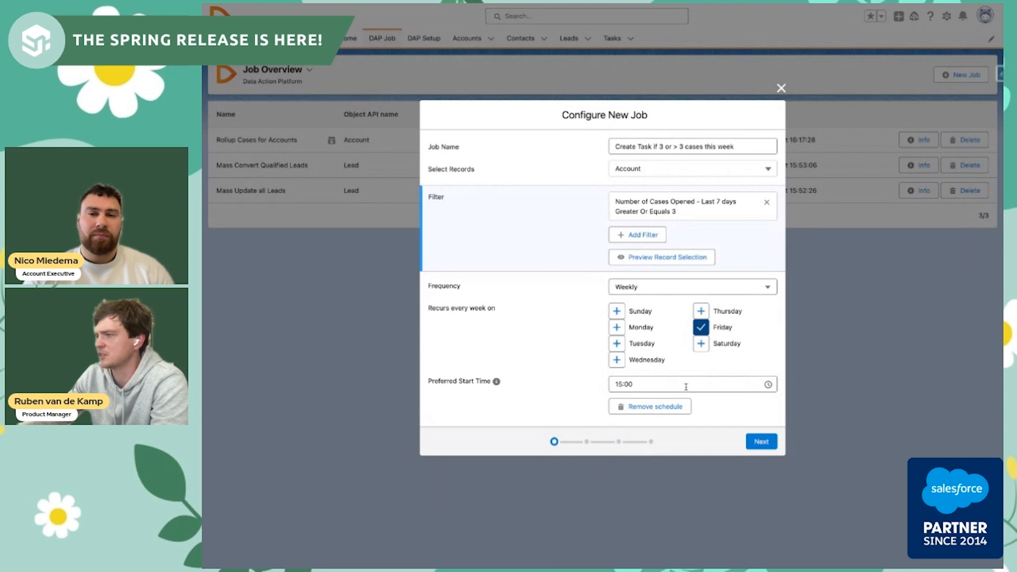
# - Continue to the job's actions and choose Create Tasks as the action to configure
pyautogui.click(762, 442)
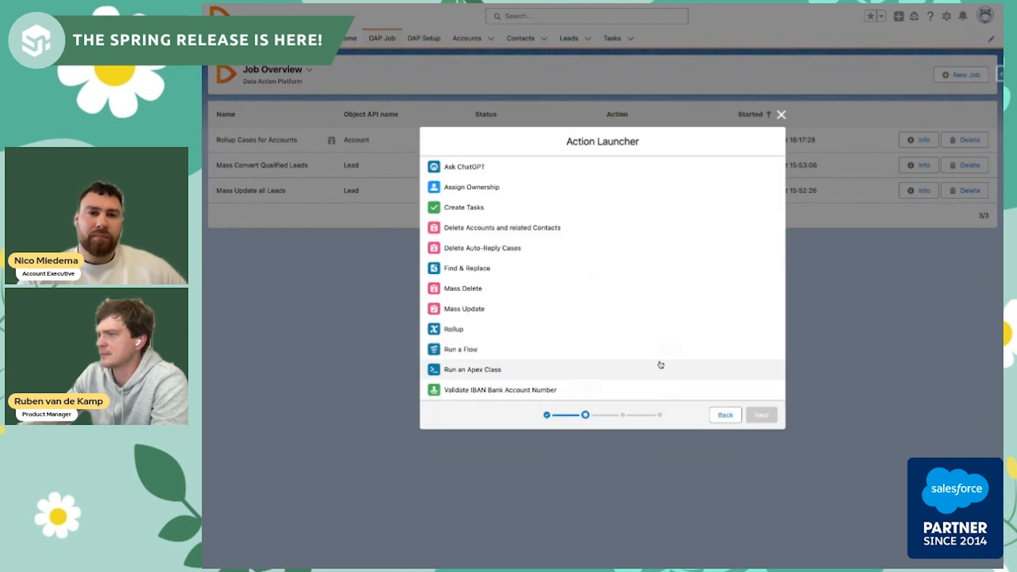
pyautogui.click(474, 209)
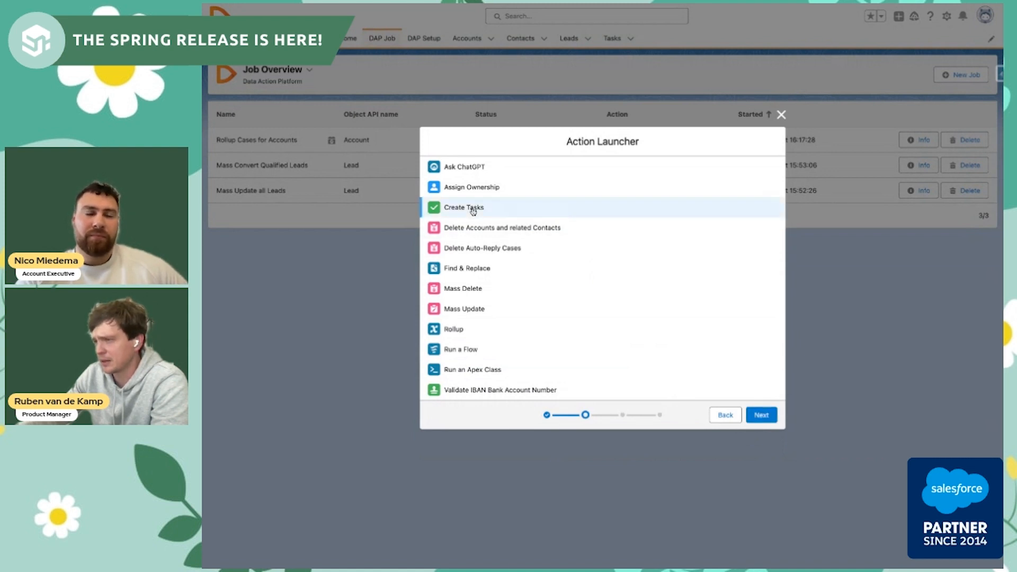
pyautogui.click(763, 415)
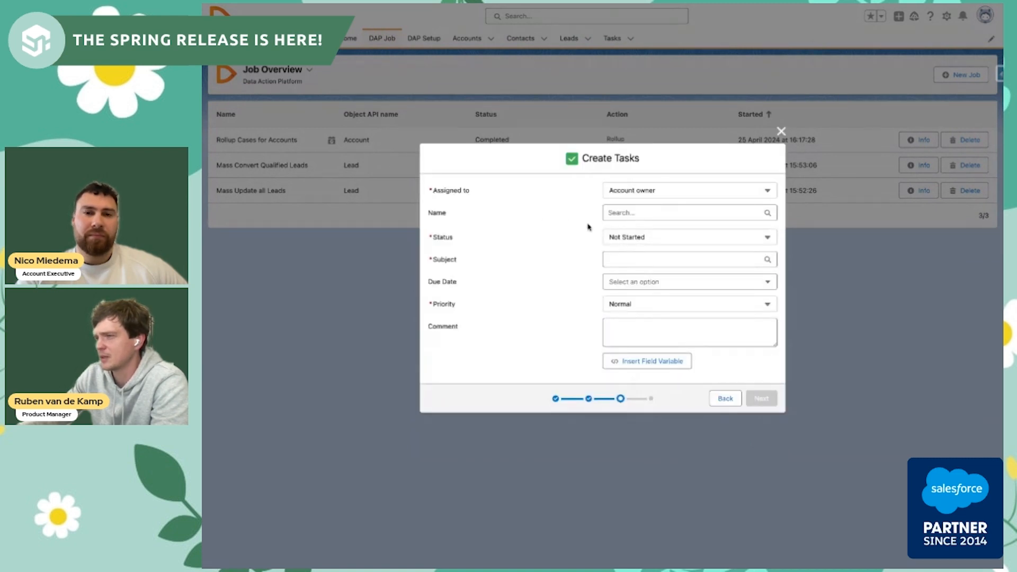
# - Set the task subject to "High volume of Cases detected", the due date to Day after task creation and the priority to High
pyautogui.click(638, 239)
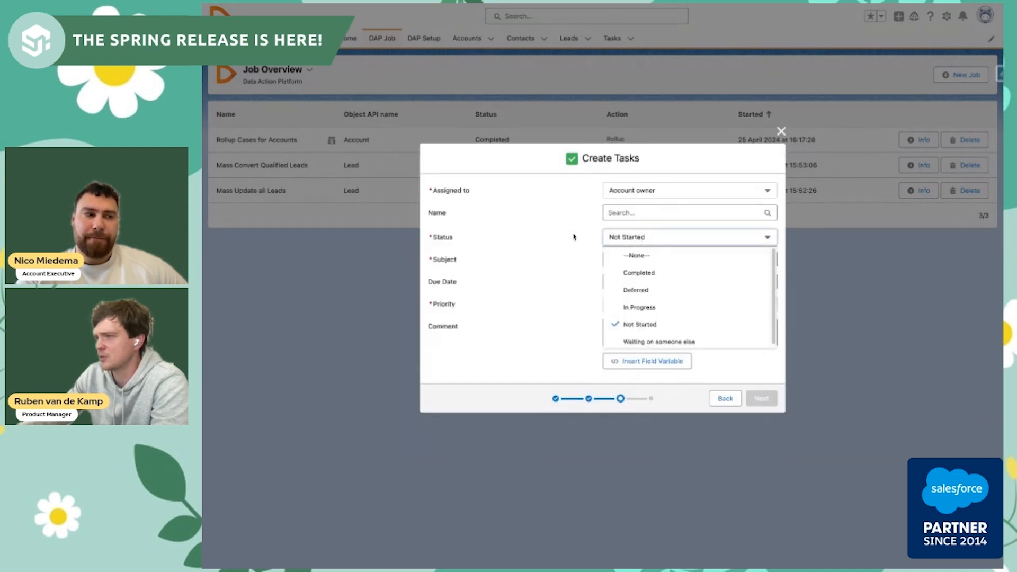
pyautogui.click(573, 238)
pyautogui.click(630, 259)
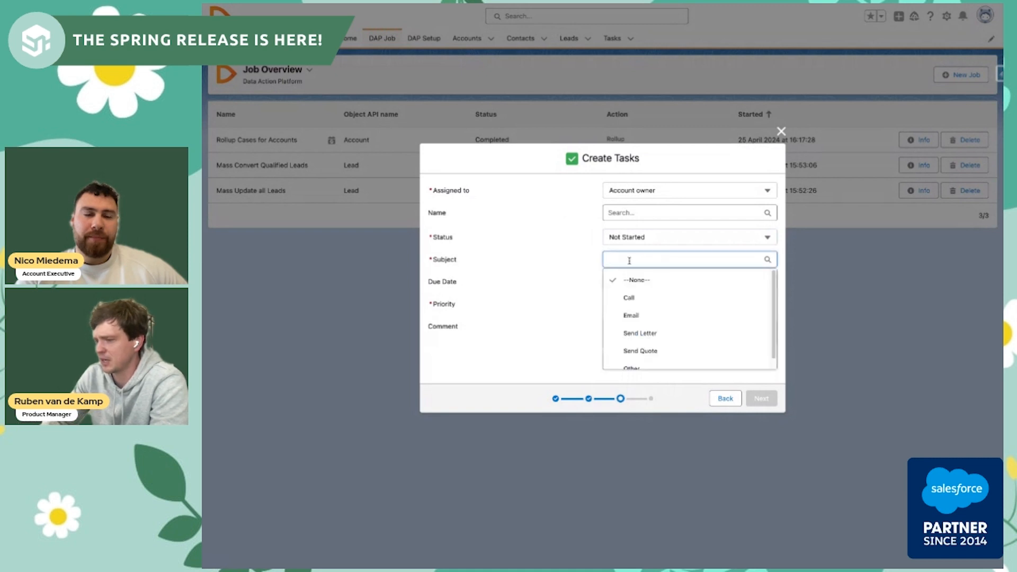
pyautogui.write('High volu')
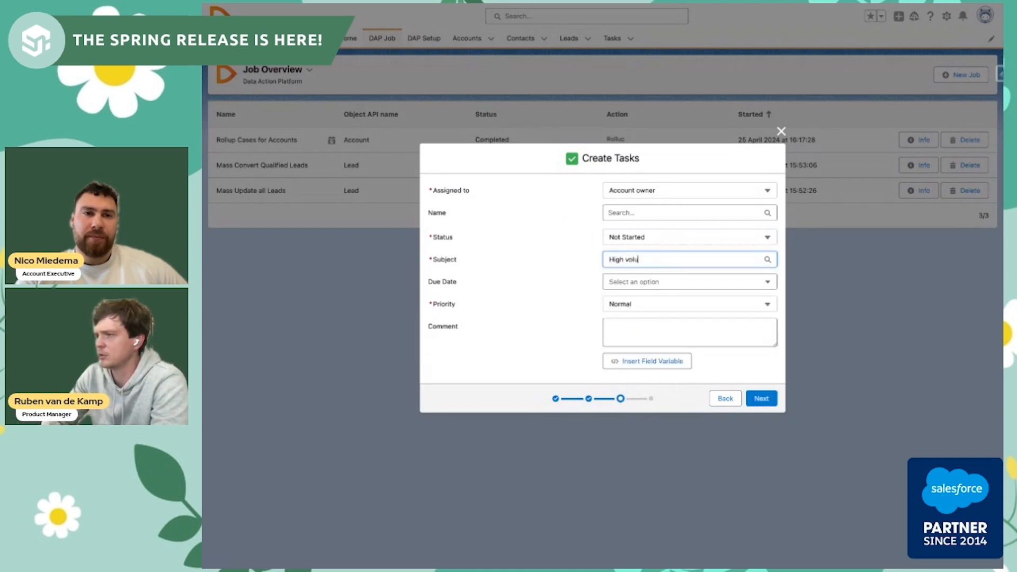
pyautogui.write('me of Cases detected')
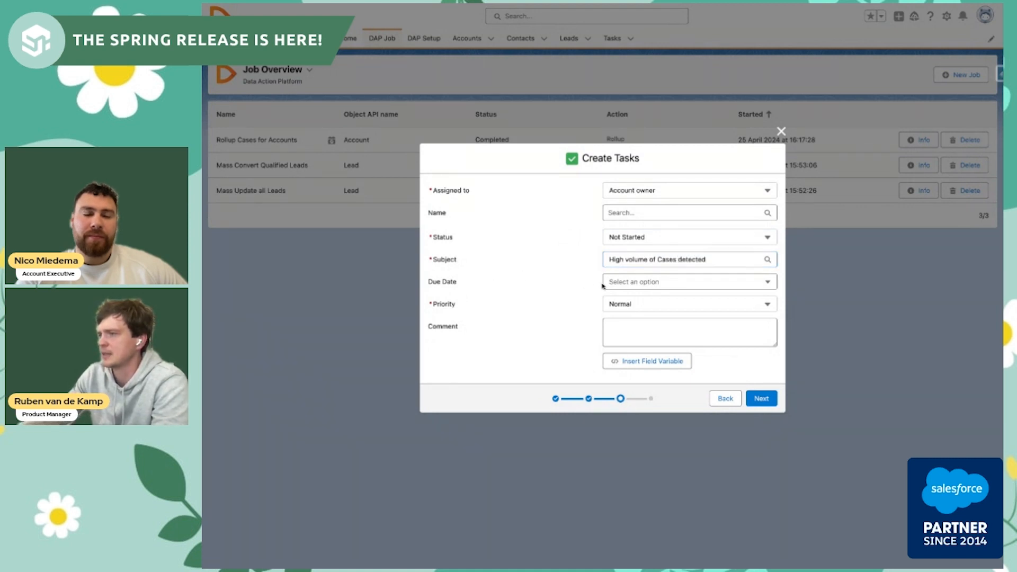
pyautogui.click(620, 284)
pyautogui.click(642, 320)
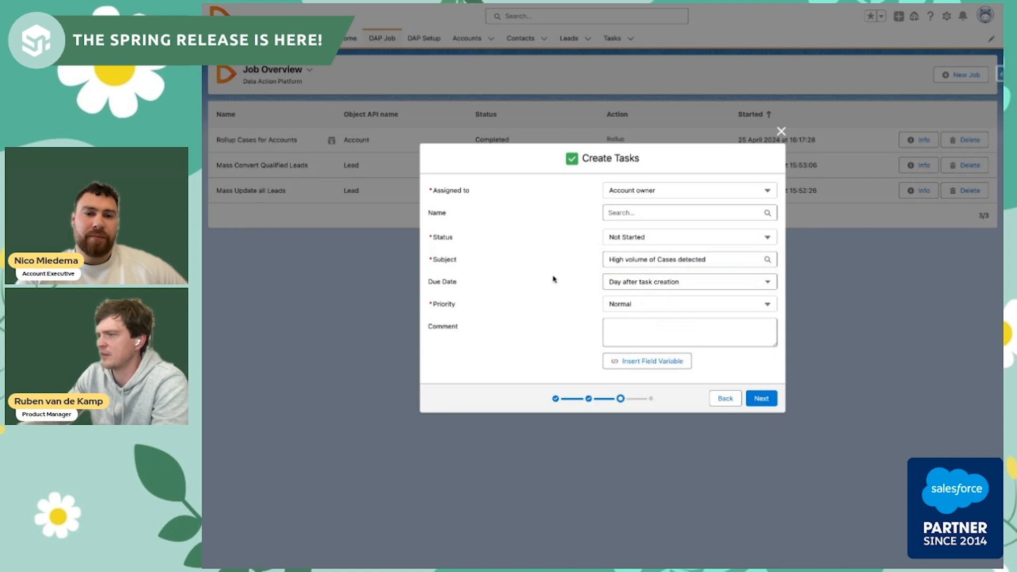
pyautogui.click(625, 305)
pyautogui.click(632, 333)
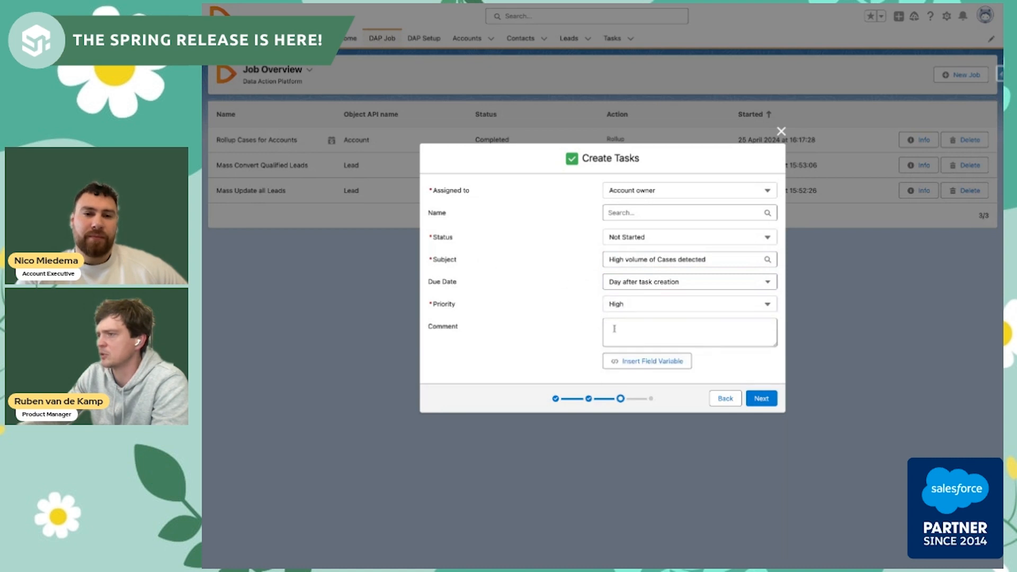
# - Enlarge the comment box and begin the comment with "Hi {!Owner.FirstName}," using the account owner's First Name field variable
pyautogui.click(611, 330)
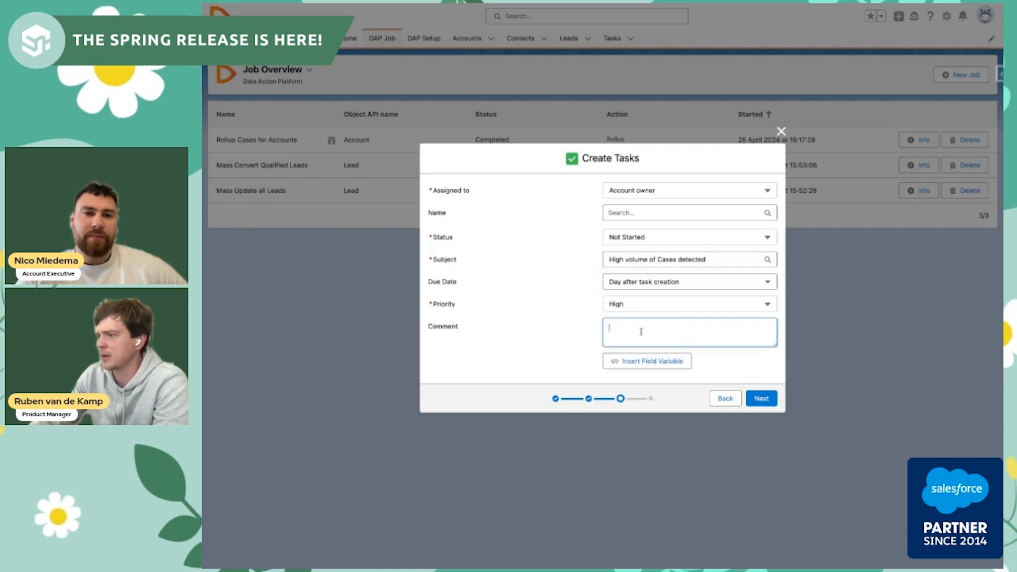
pyautogui.moveTo(773, 344); pyautogui.dragTo(774, 380)
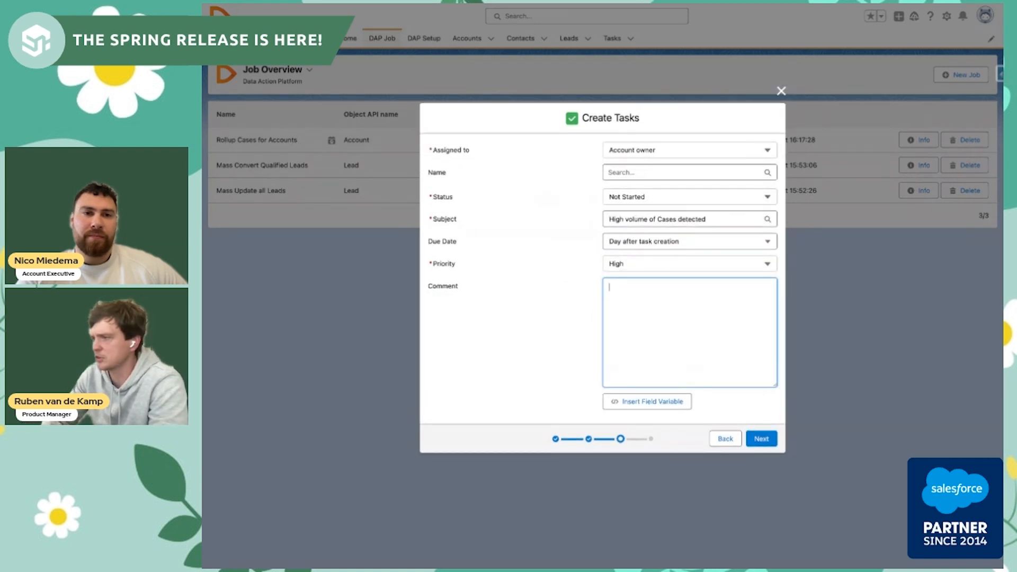
pyautogui.click(662, 403)
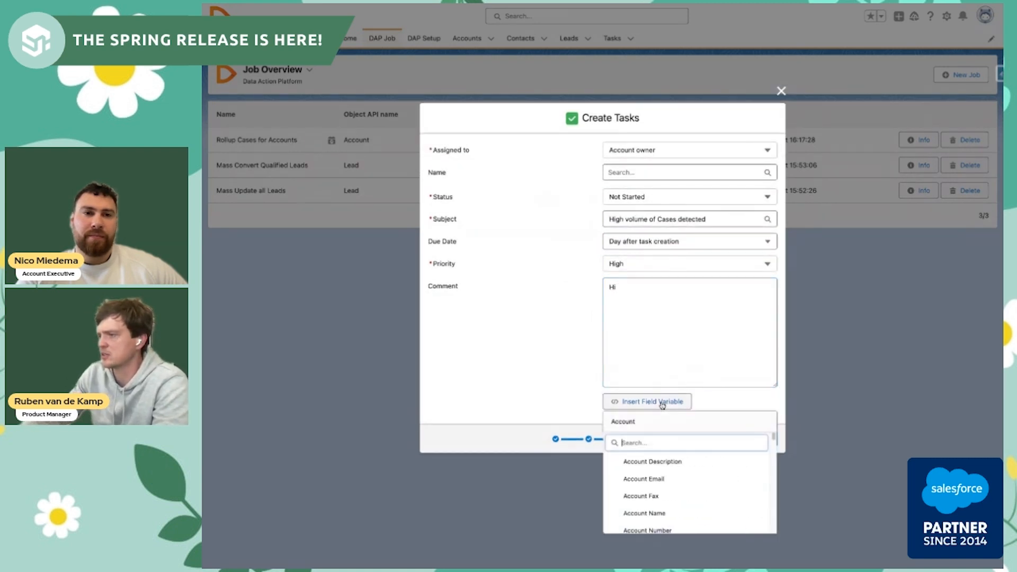
pyautogui.write('own')
pyautogui.click(660, 460)
pyautogui.write('fir')
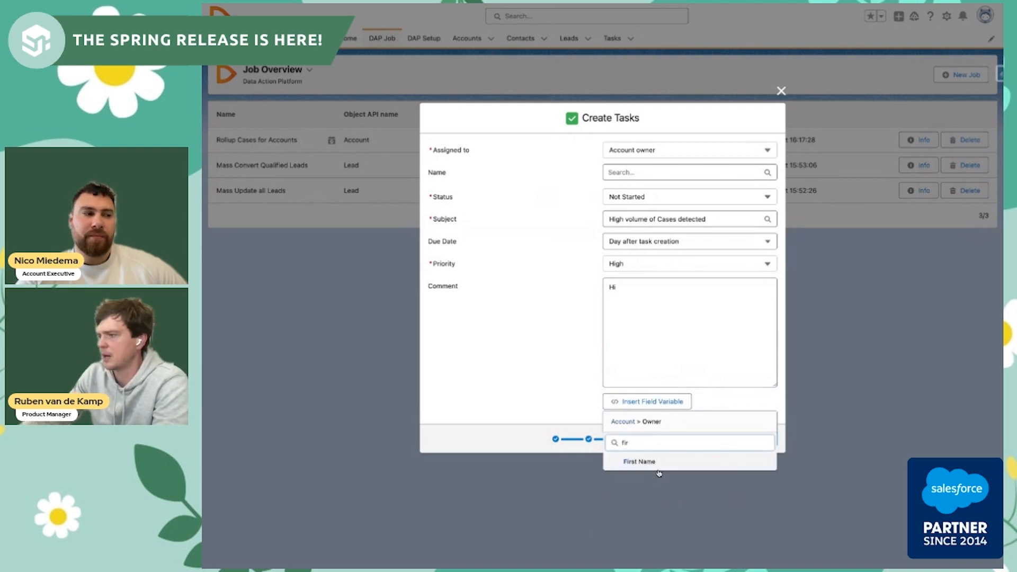
pyautogui.click(653, 463)
pyautogui.click(708, 297)
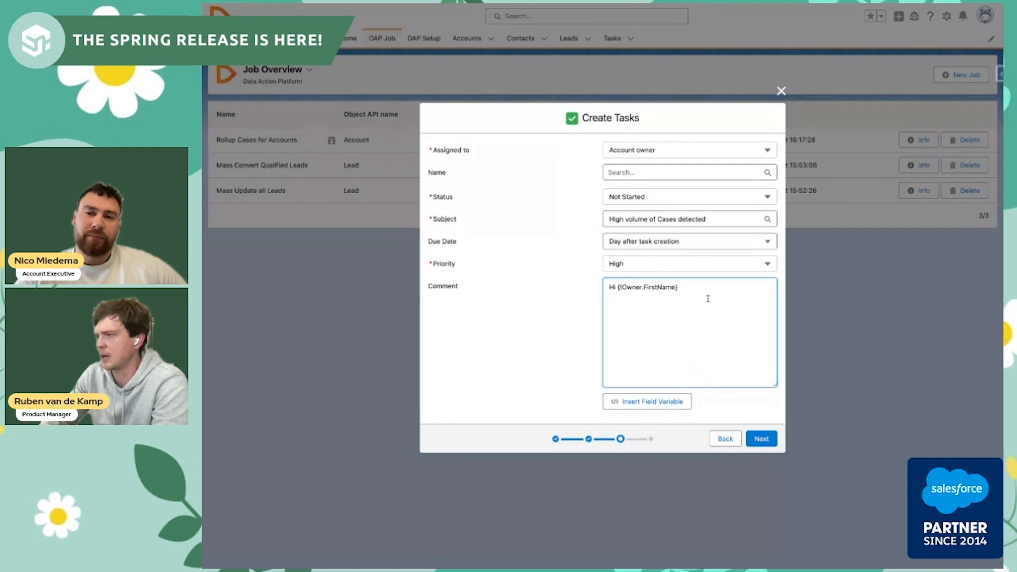
pyautogui.press('Return')
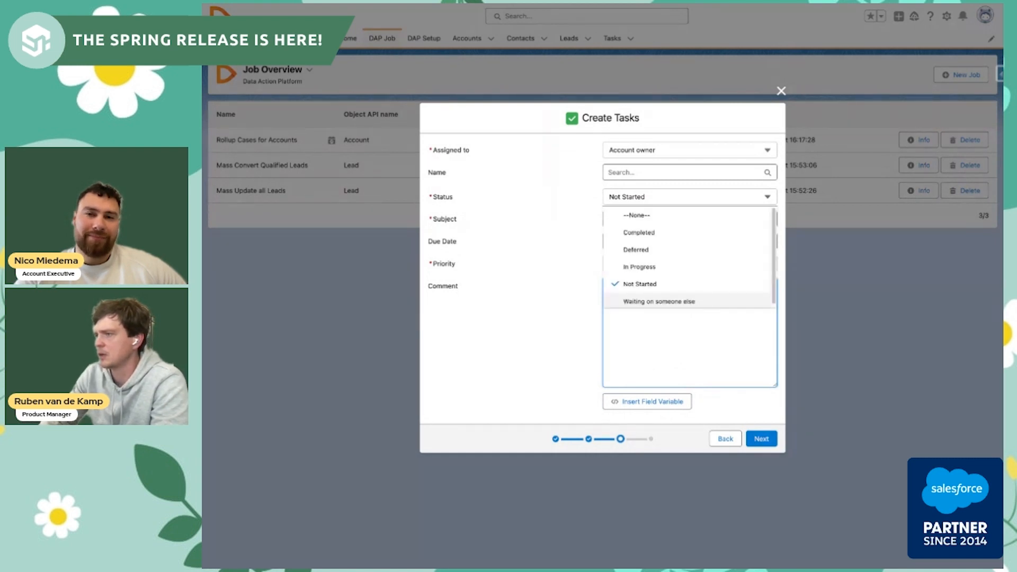
# - Add the comment line "Please reach out to {!Name} because a high volume of cases was detected:" below the greeting
pyautogui.click(591, 319)
pyautogui.click(663, 317)
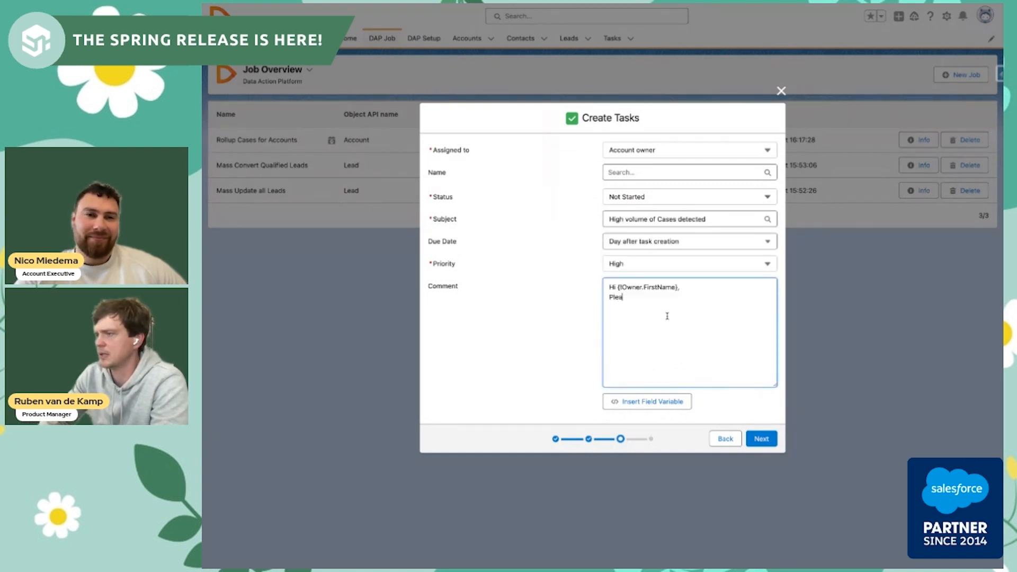
pyautogui.write('Please reach out to {!Name} because a high volume of cases was deted')
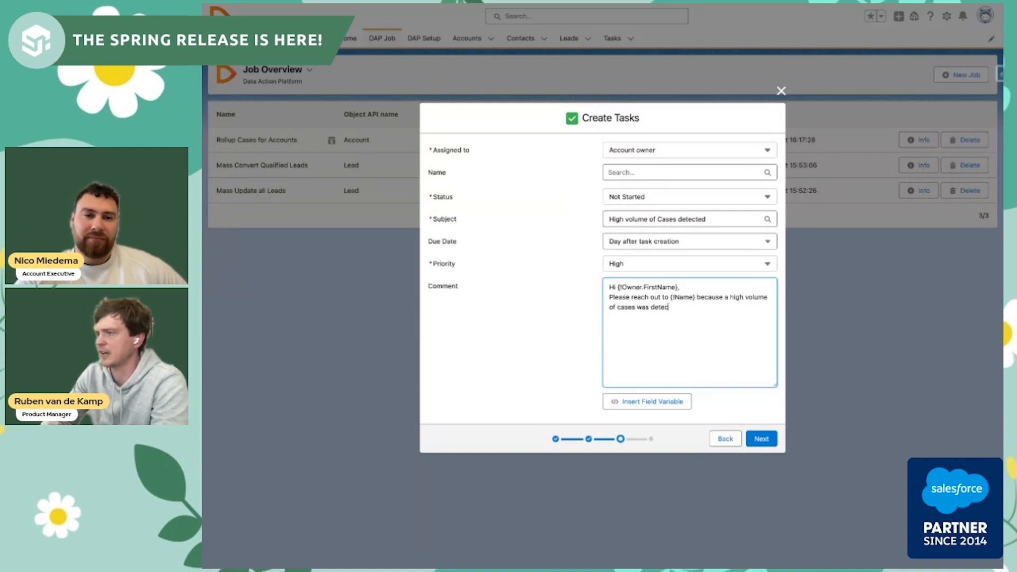
pyautogui.write('!')
pyautogui.press('BackSpace')
pyautogui.write('cted:')
# - Insert the account's "Number of Cases Opened - Last 7 days" field variable at the end of the task comment
pyautogui.click(656, 401)
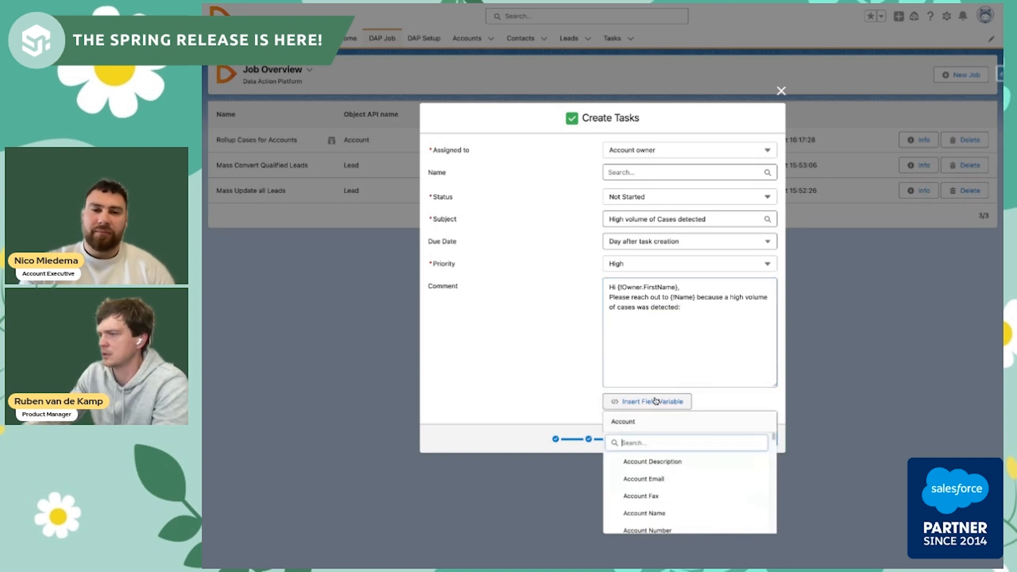
pyautogui.write('case')
pyautogui.click(680, 464)
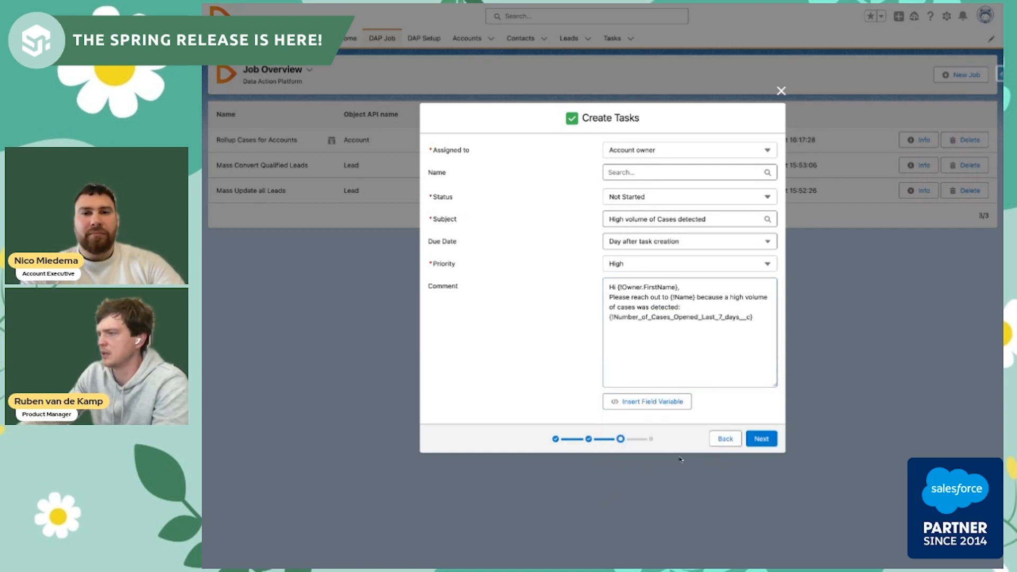
# - Finish the task comment, schedule the weekly Create Tasks job for accounts with three or more cases, and run it once immediately
pyautogui.click(760, 318)
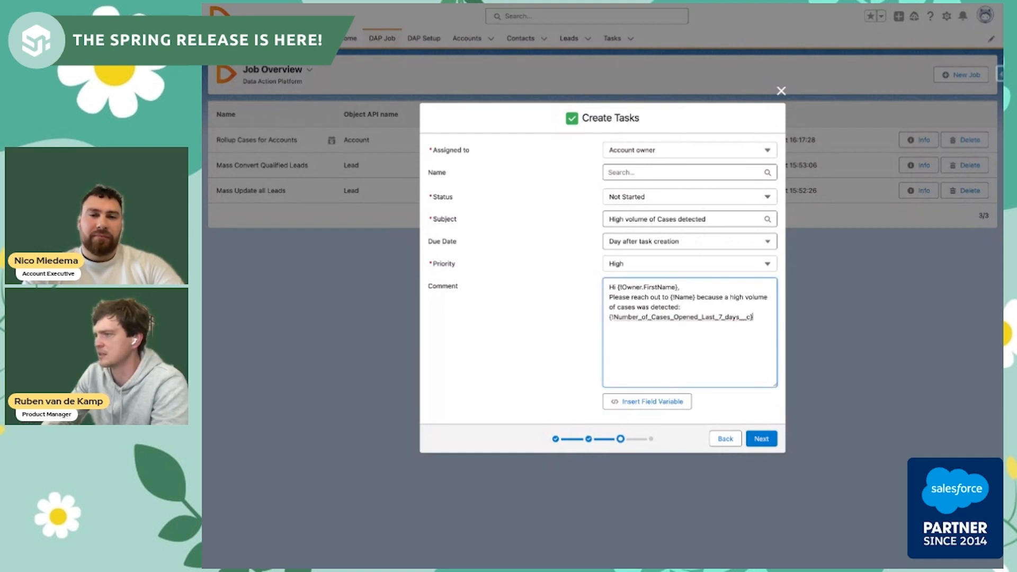
pyautogui.click(558, 329)
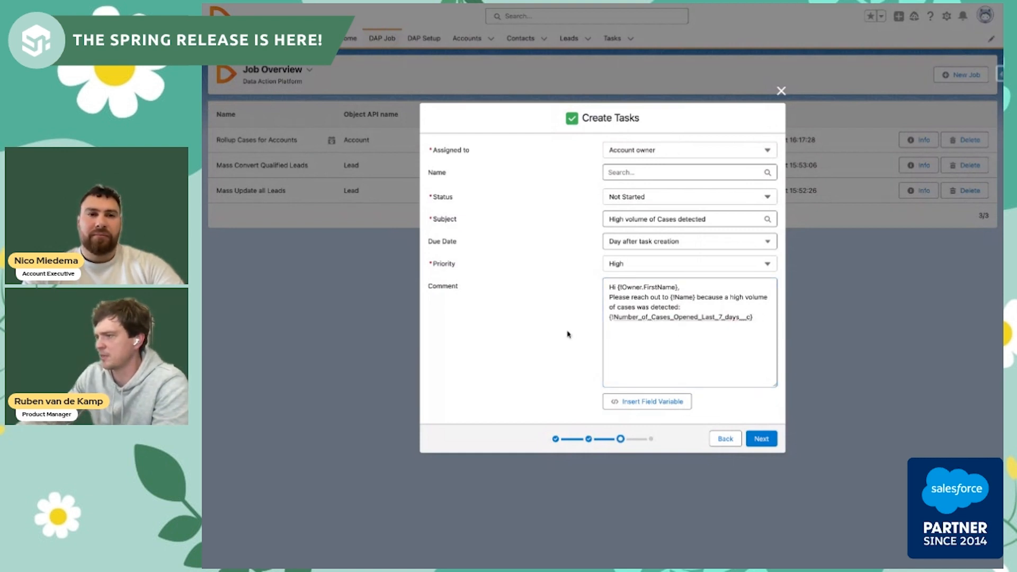
pyautogui.click(761, 440)
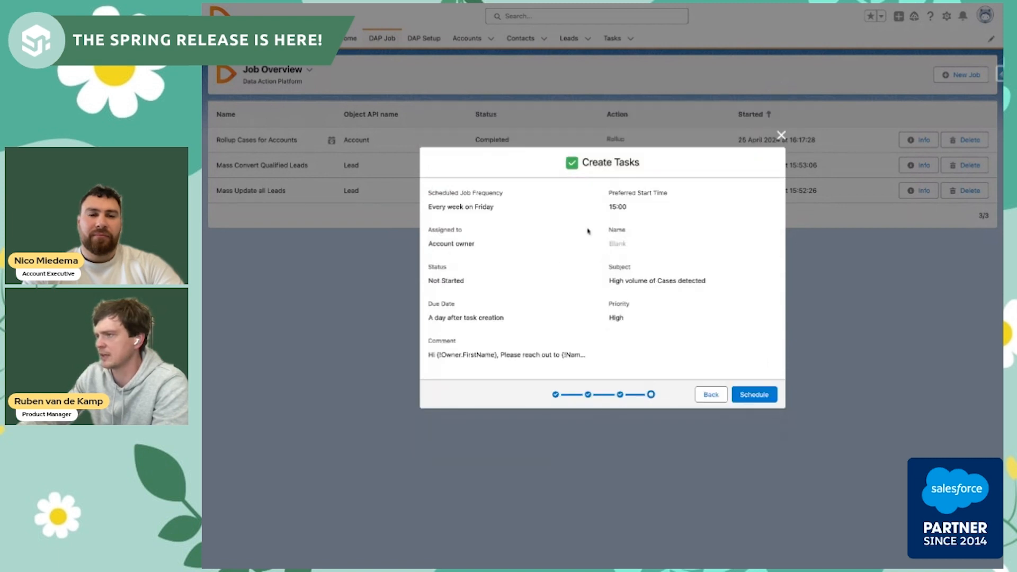
pyautogui.click(753, 394)
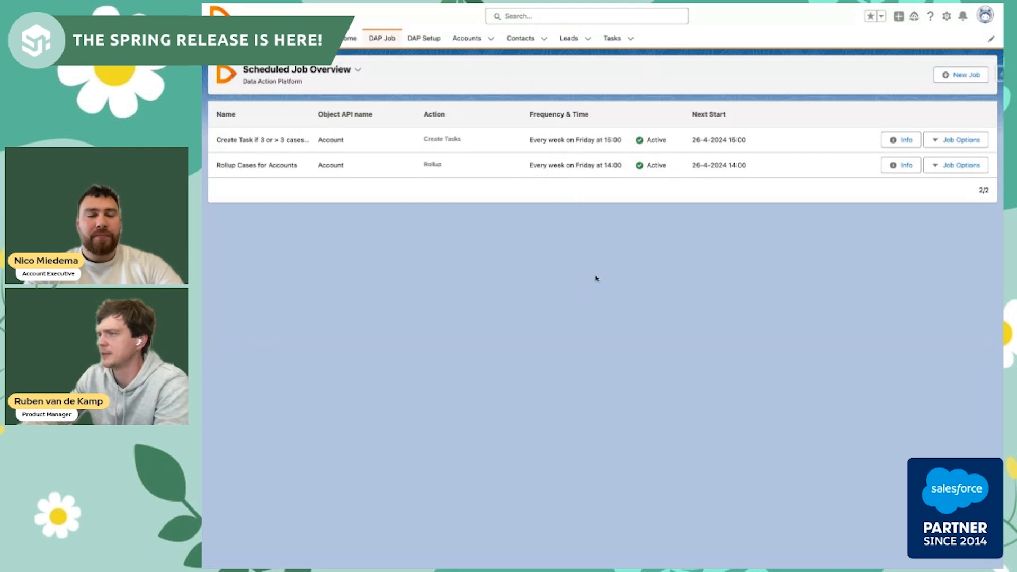
pyautogui.click(951, 142)
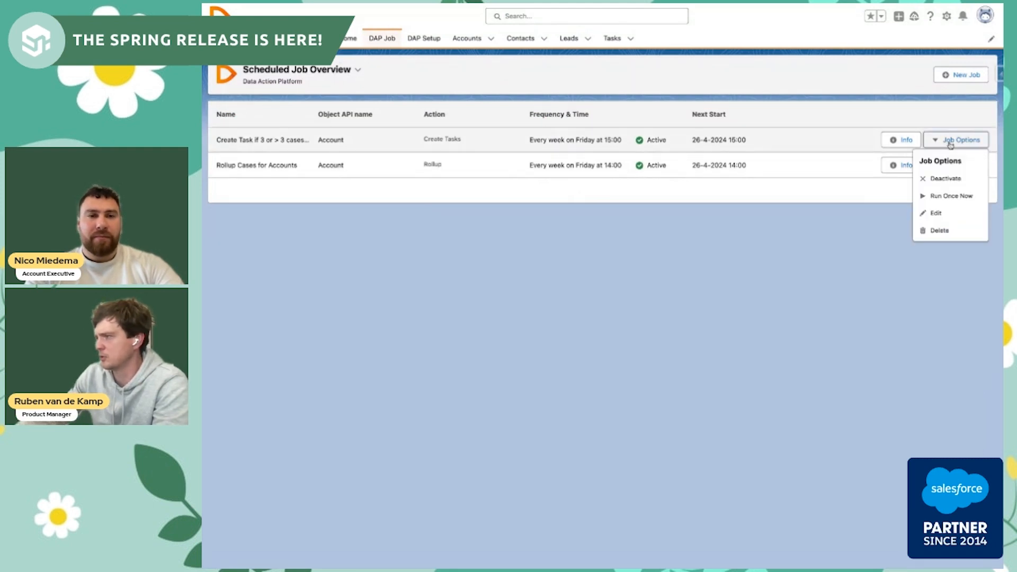
pyautogui.click(954, 198)
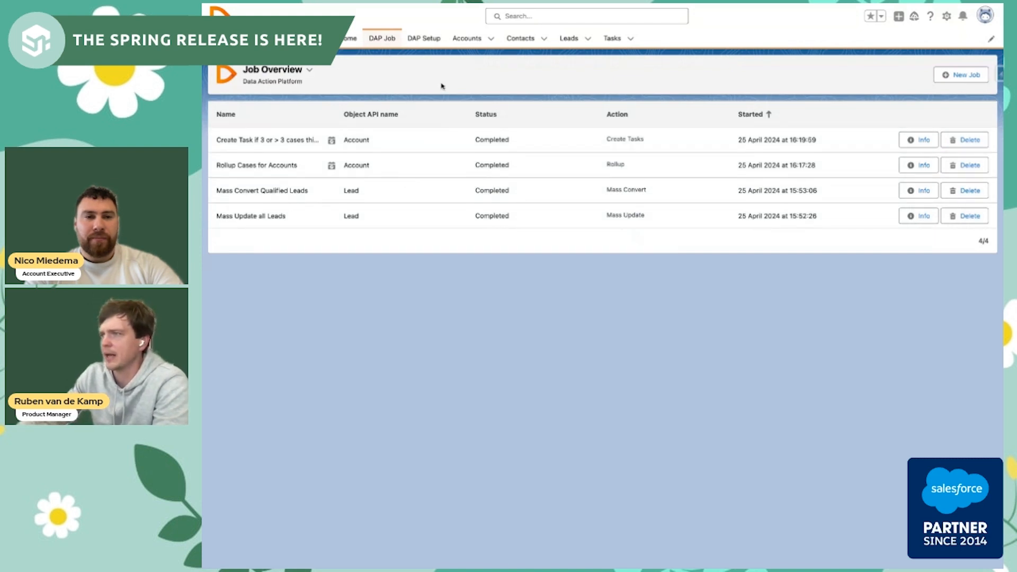
# - Check the Long Beach Medical Center account's number of cases opened and review its "High volume of Cases detected" task among the Open Tasks
pyautogui.click(466, 40)
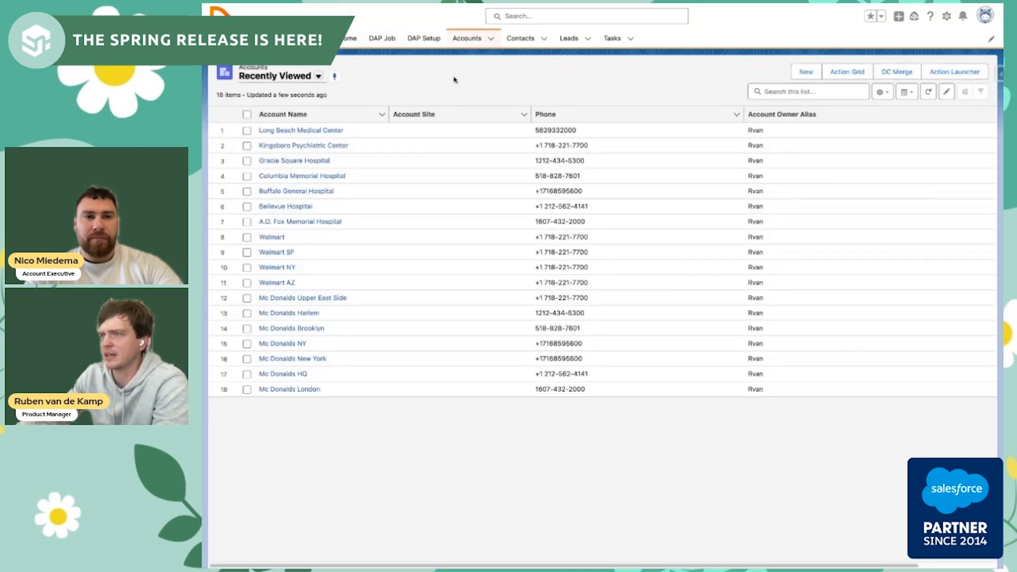
pyautogui.click(302, 130)
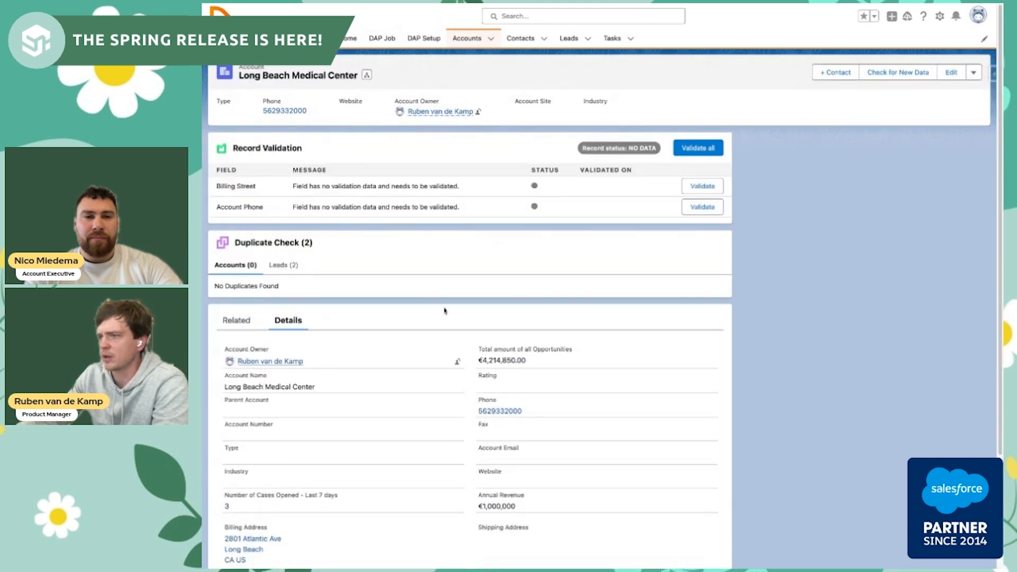
pyautogui.click(611, 39)
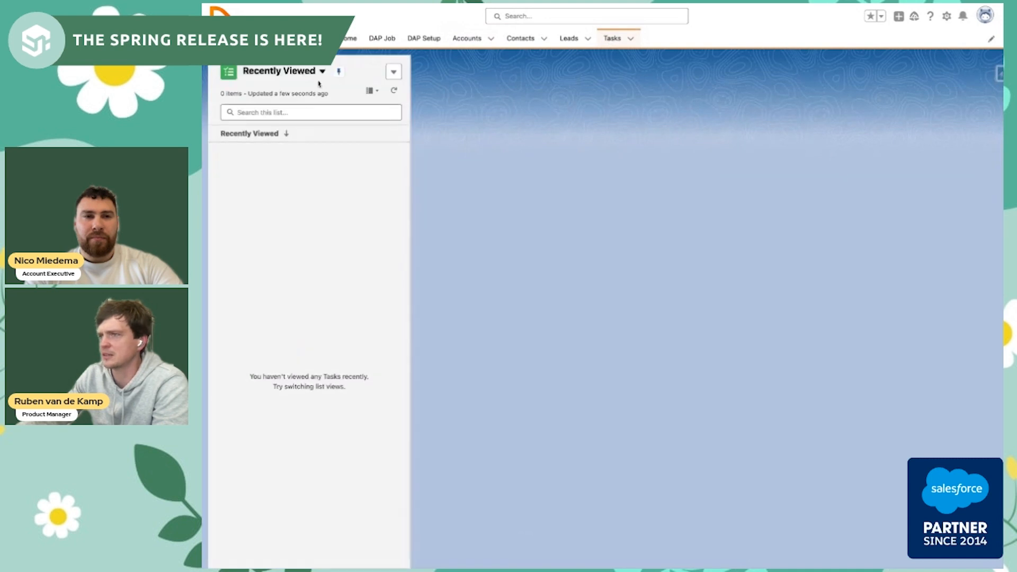
pyautogui.click(321, 73)
pyautogui.click(296, 122)
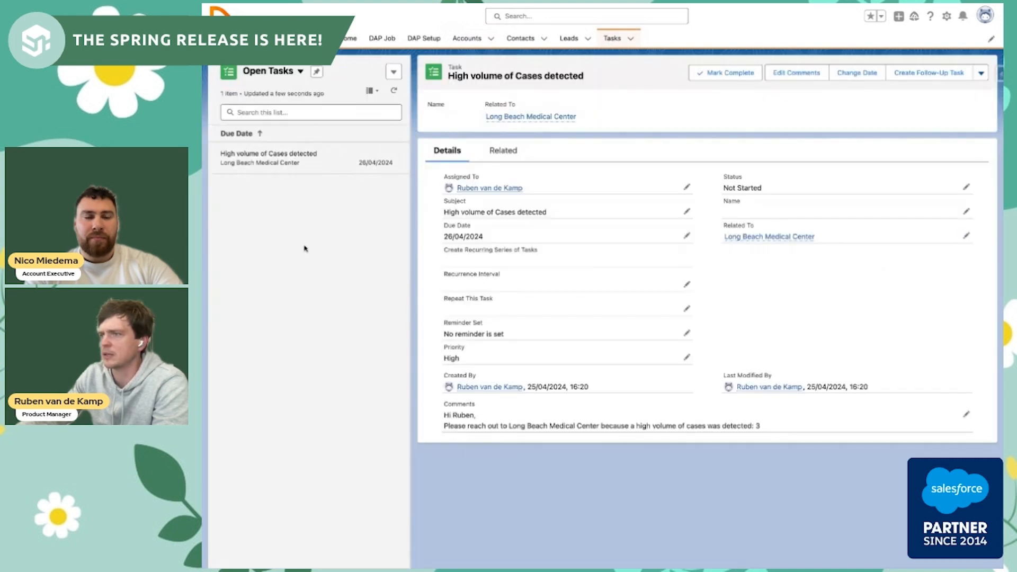
pyautogui.click(260, 153)
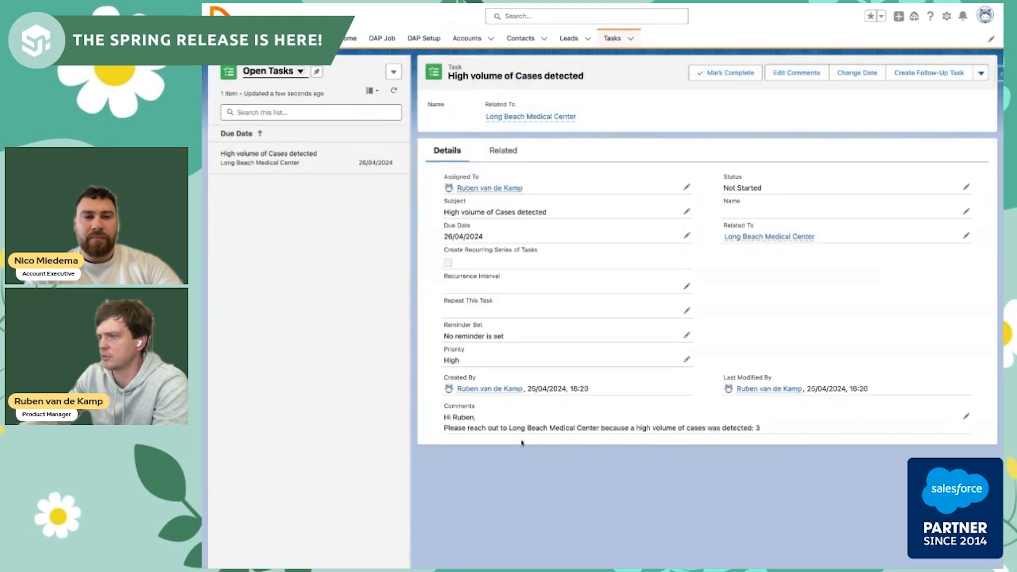